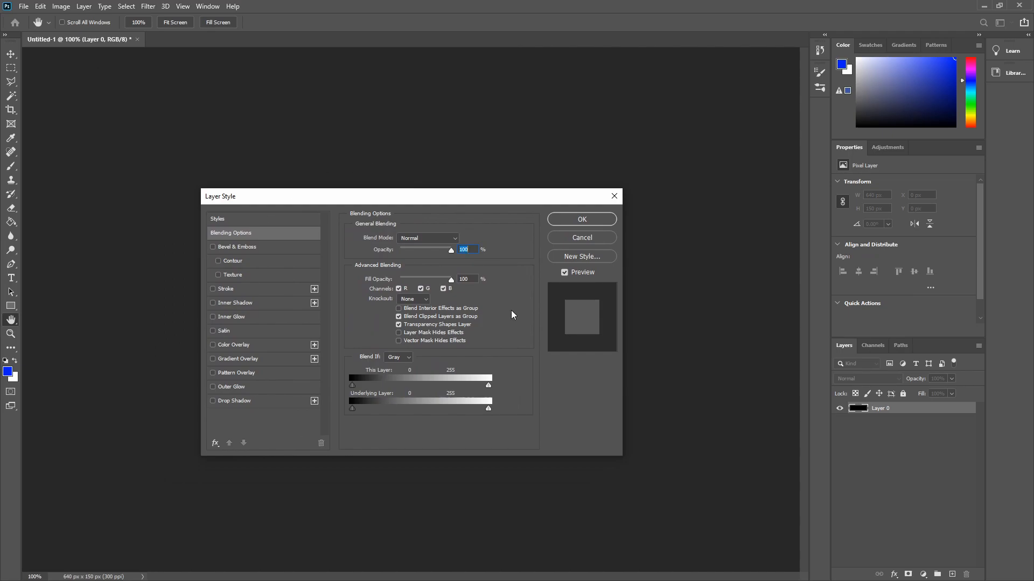
Enable a Gradient Overlay on Layer 0 and use 1212c0 as the gradient's starting colour
left_click(252, 360)
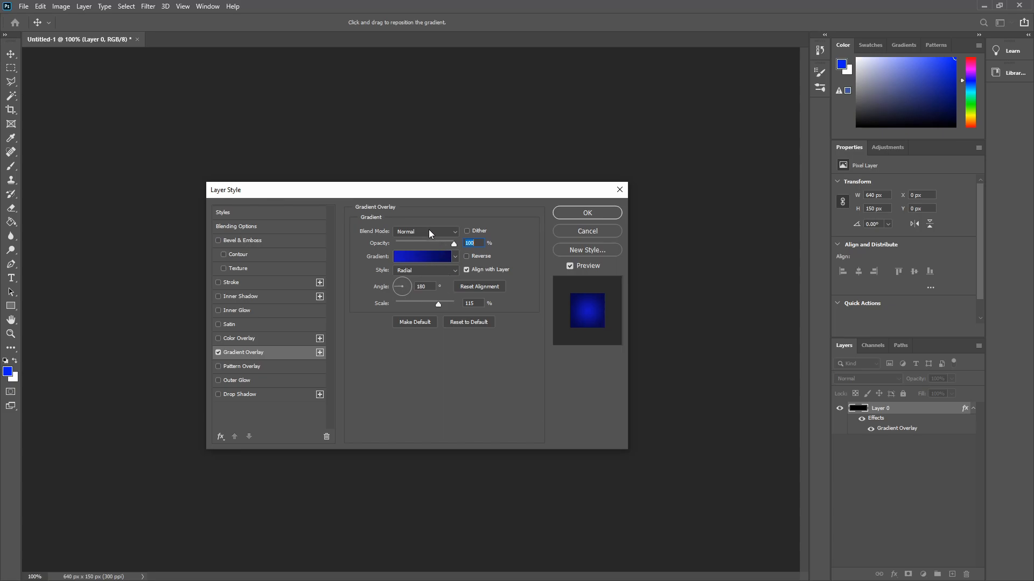
left_click(434, 256)
left_click(248, 384)
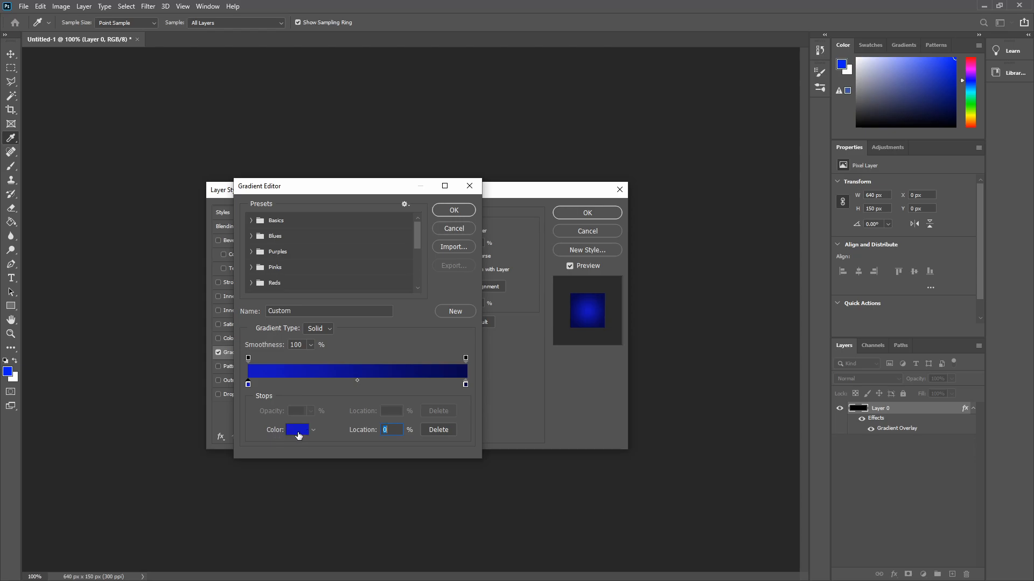
left_click(299, 434)
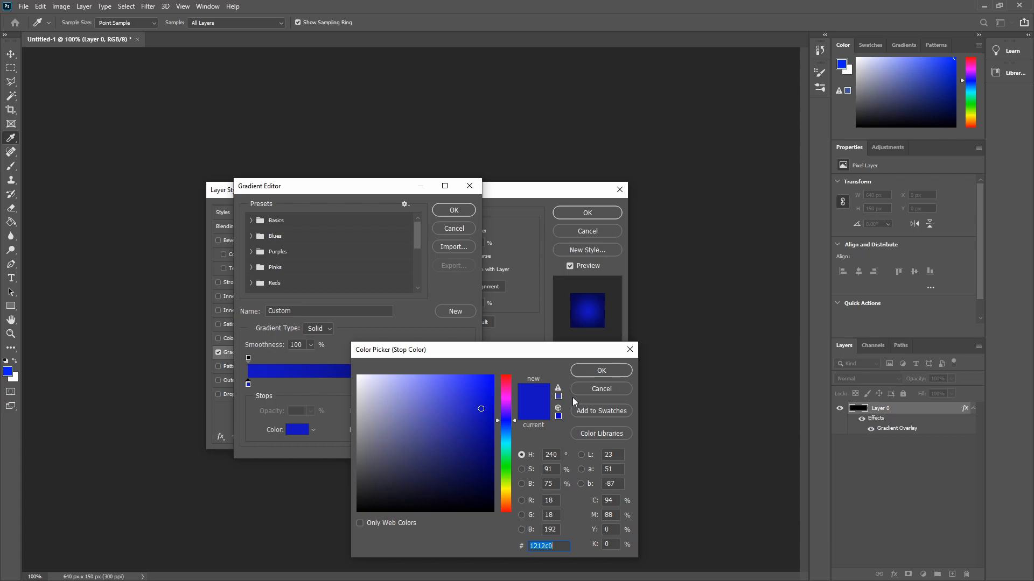
left_click(579, 377)
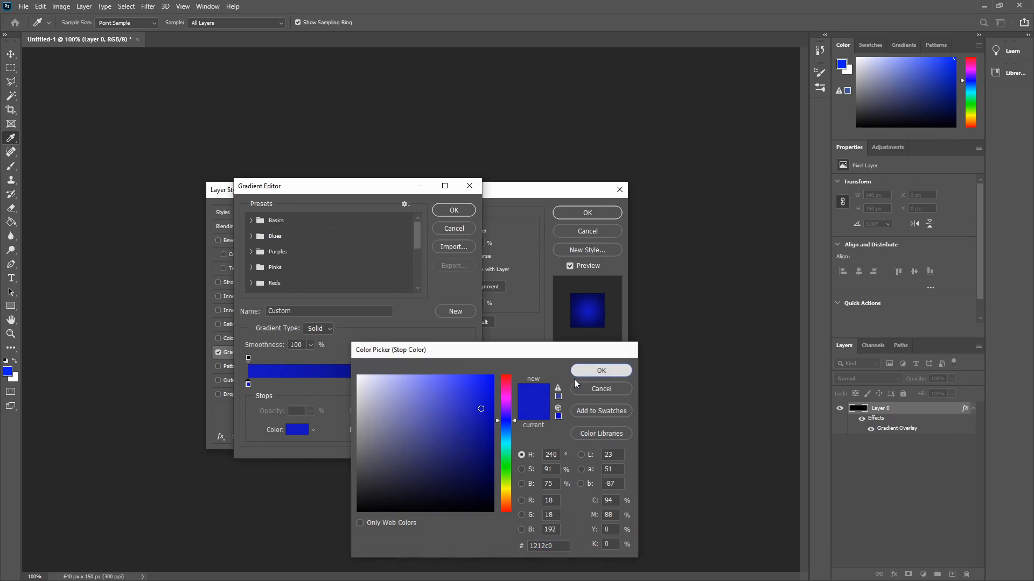
Use 06064b as the gradient's end colour and apply the radial overlay with 180° angle and 115% scale
left_click(466, 385)
left_click(296, 430)
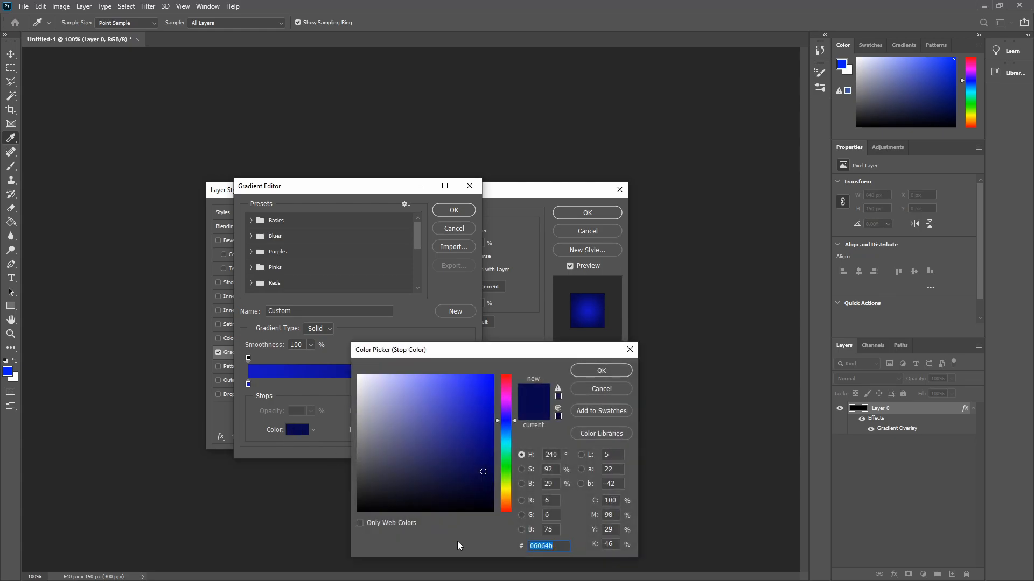
left_click(593, 372)
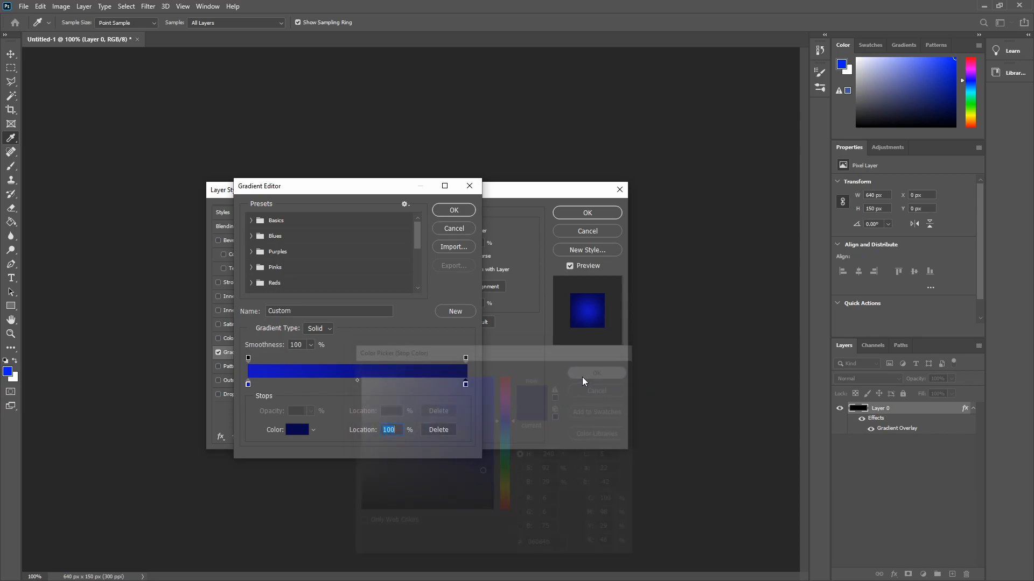
left_click(466, 212)
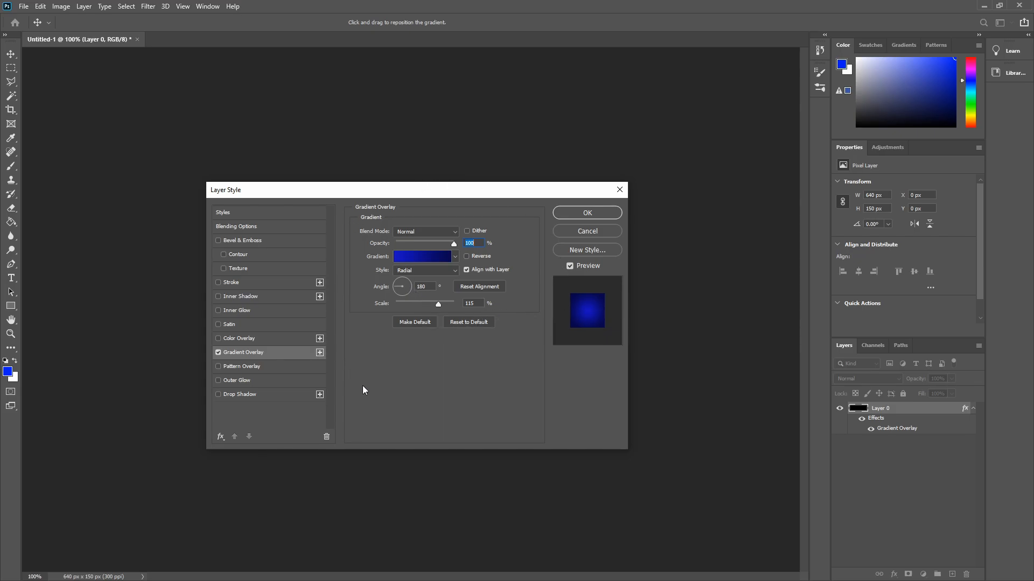
left_click(588, 213)
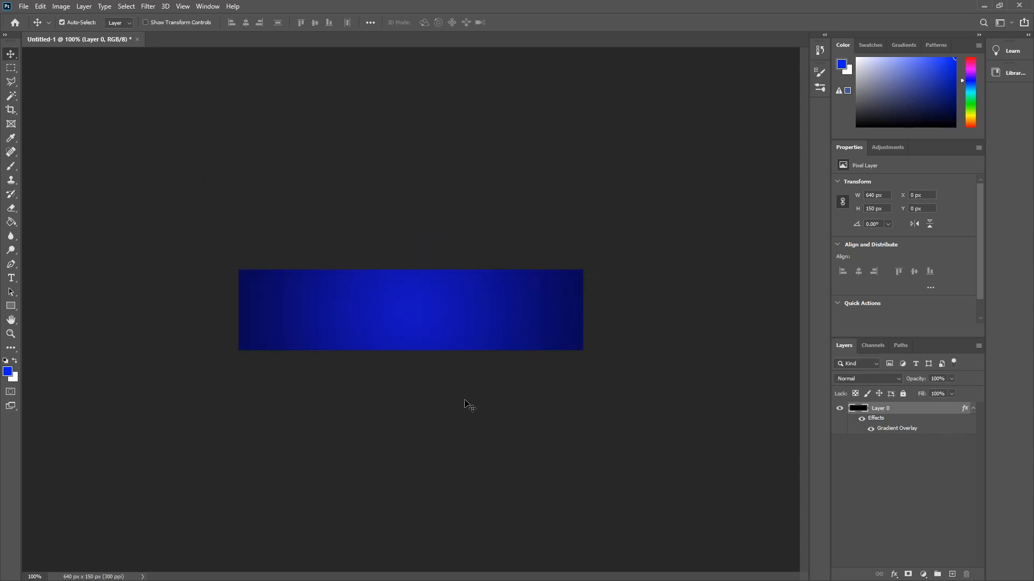
Create a rectangle shape 640 px wide and 150 px high on the banner
left_click(11, 307)
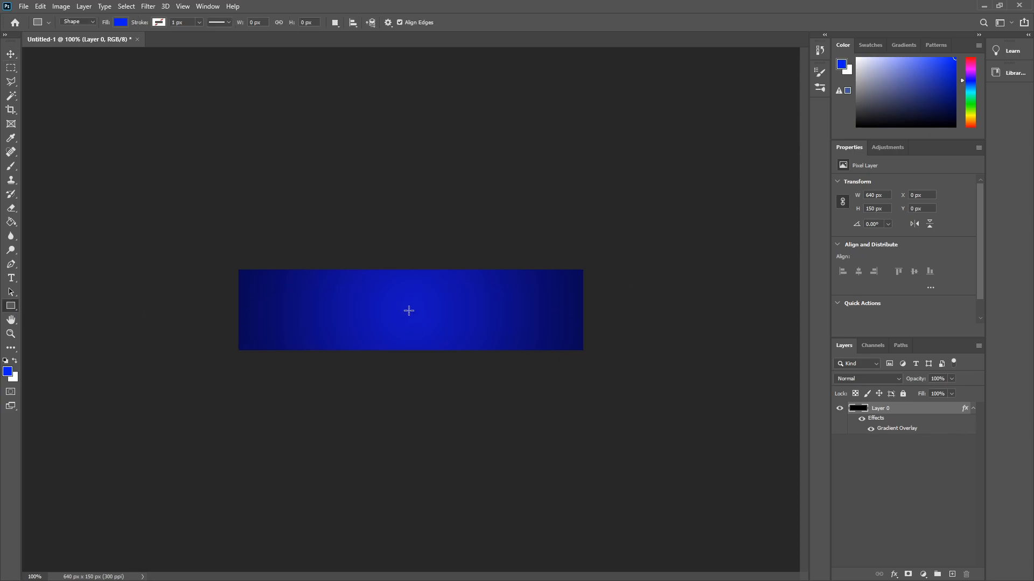
left_click(376, 313)
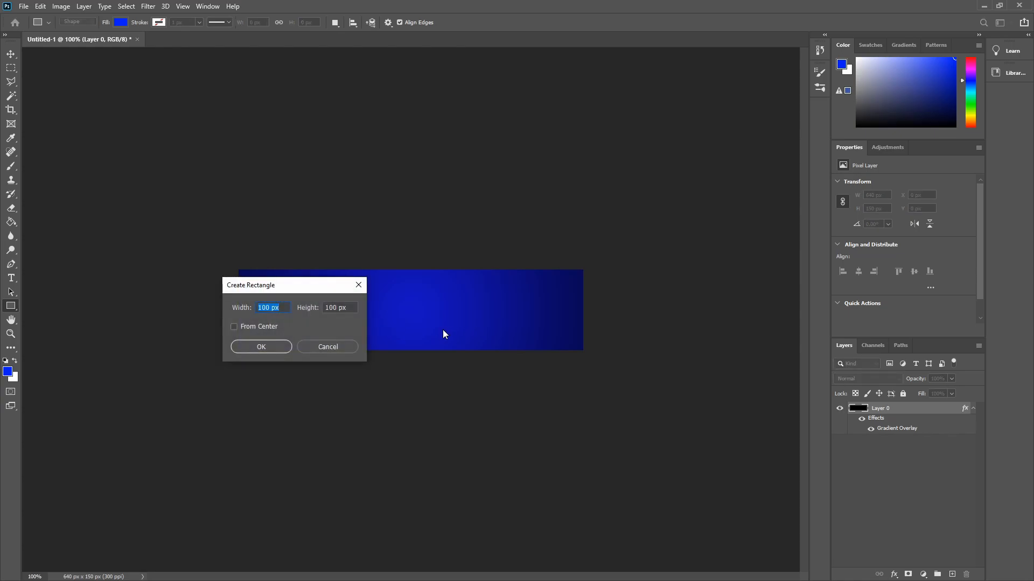
type("4055")
key("BackSpace")
type("640")
key("Tab")
type("150")
key("Return")
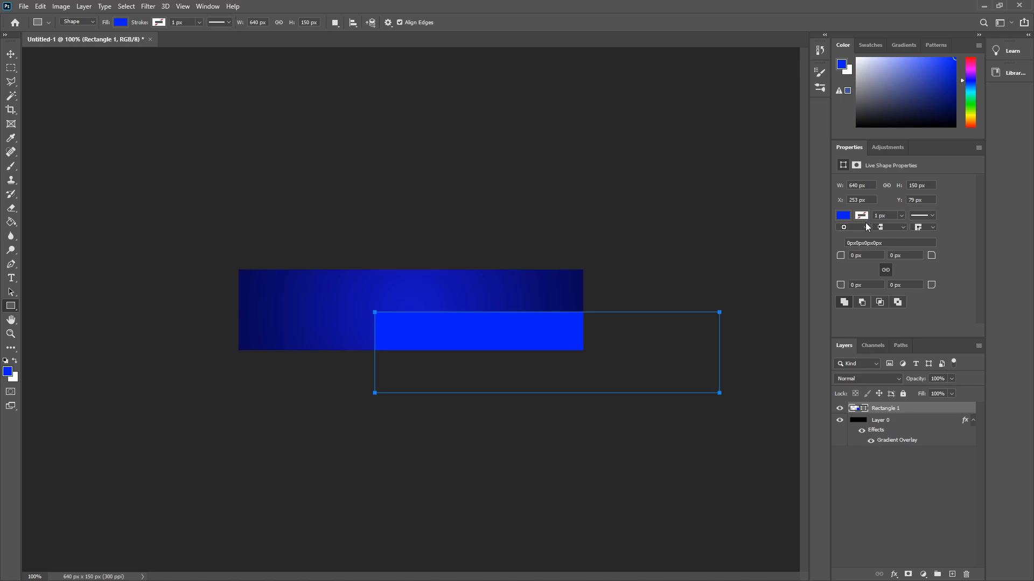
Remove the rectangle's fill and give it a white 2 px stroke
left_click(849, 217)
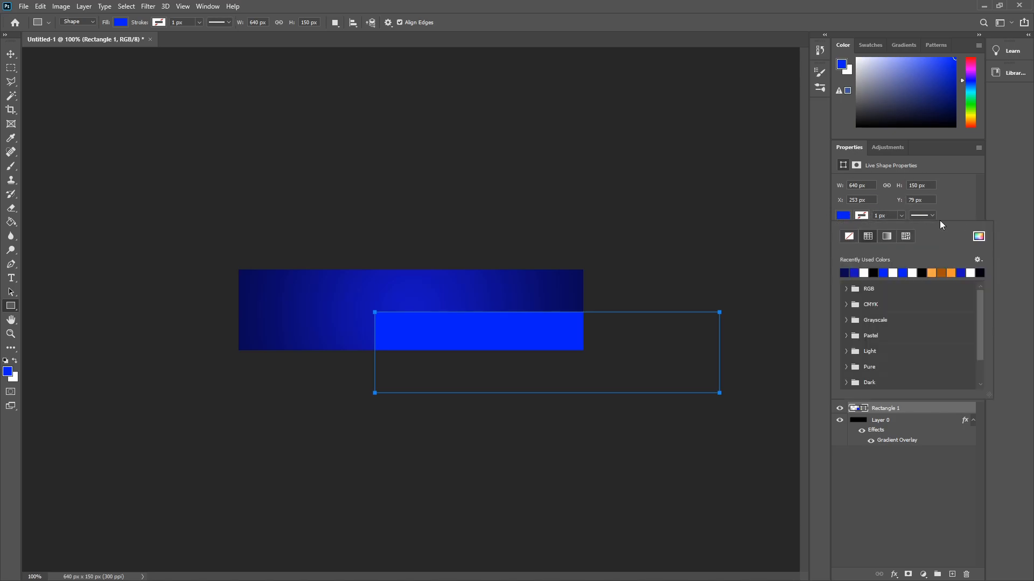
left_click(849, 236)
left_click(951, 202)
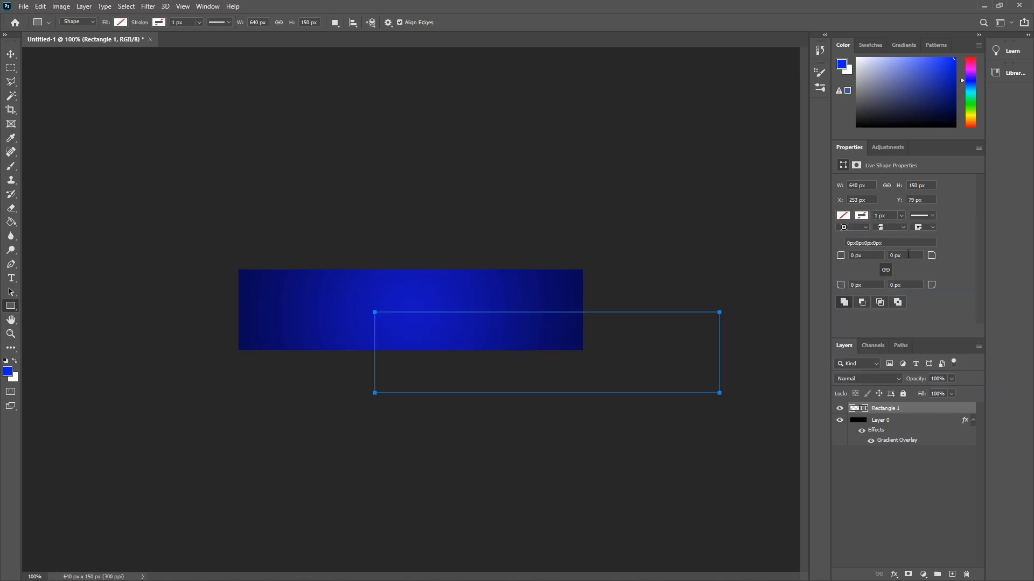
left_click(868, 217)
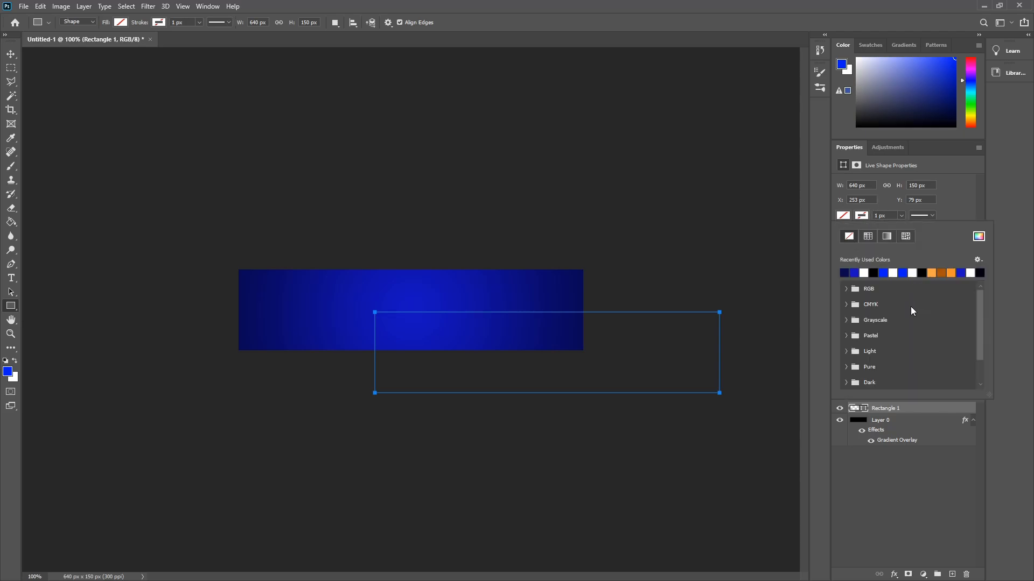
left_click(863, 272)
left_click(939, 214)
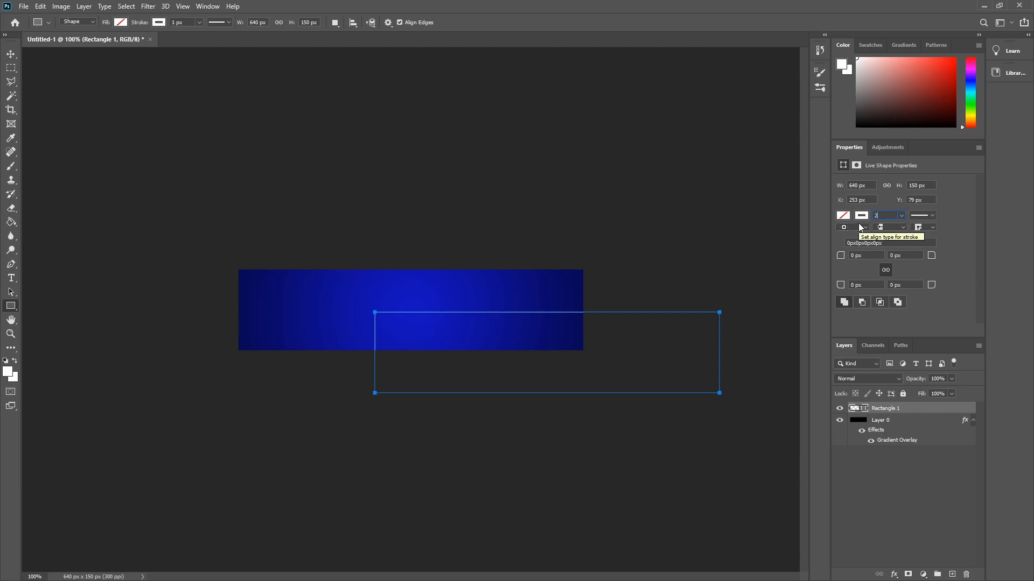
type("2")
key("Return")
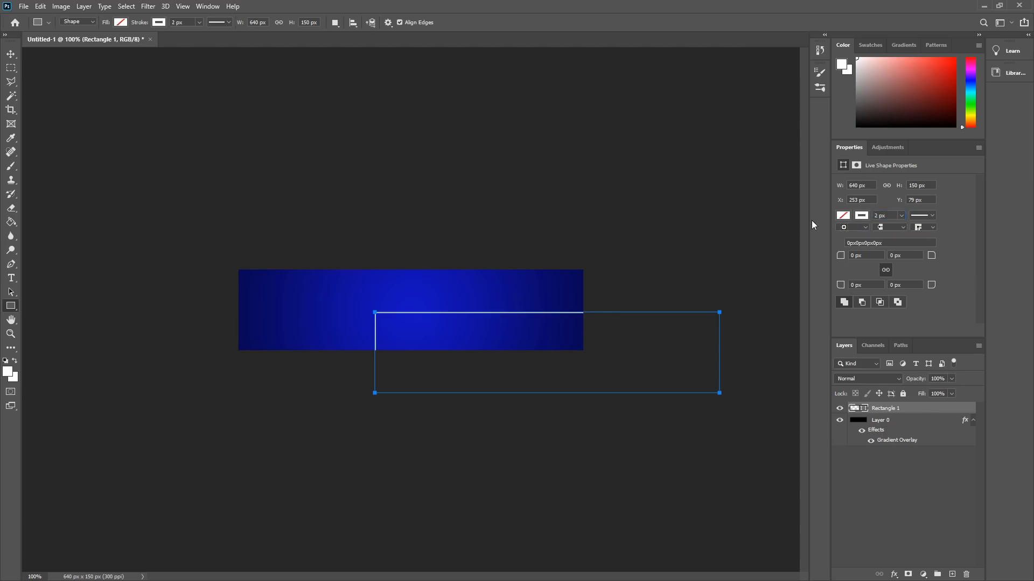
Move the outlined rectangle to X 0 px, Y 0 px so that it frames the banner
key("v")
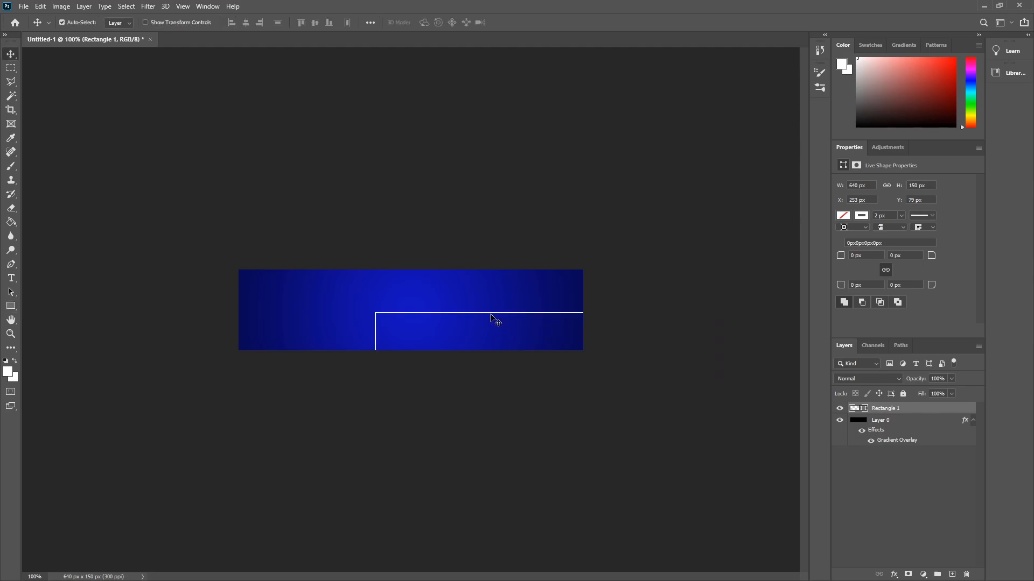
left_click(491, 313)
left_click_drag(491, 314, 462, 316)
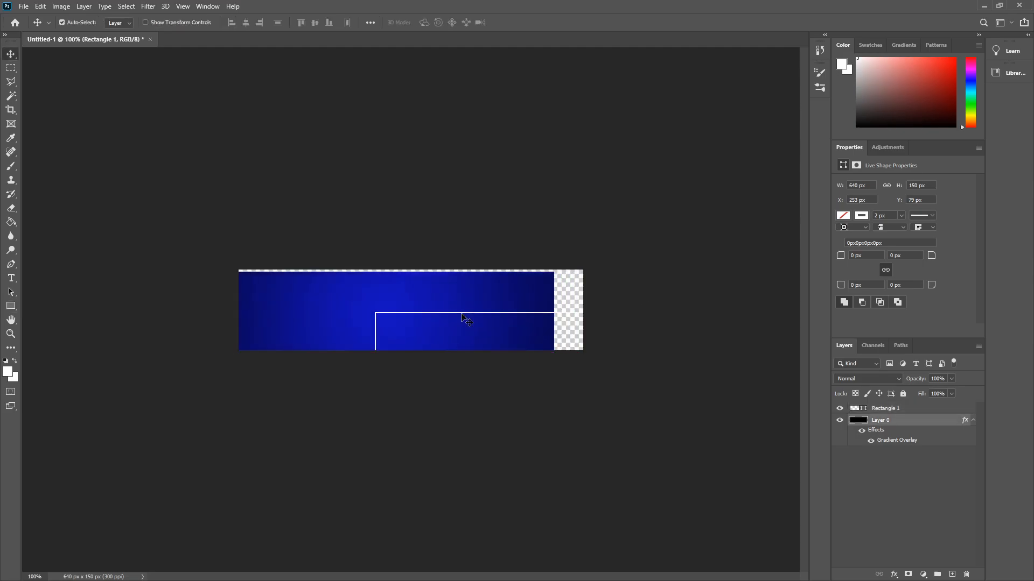
key("ctrl+z")
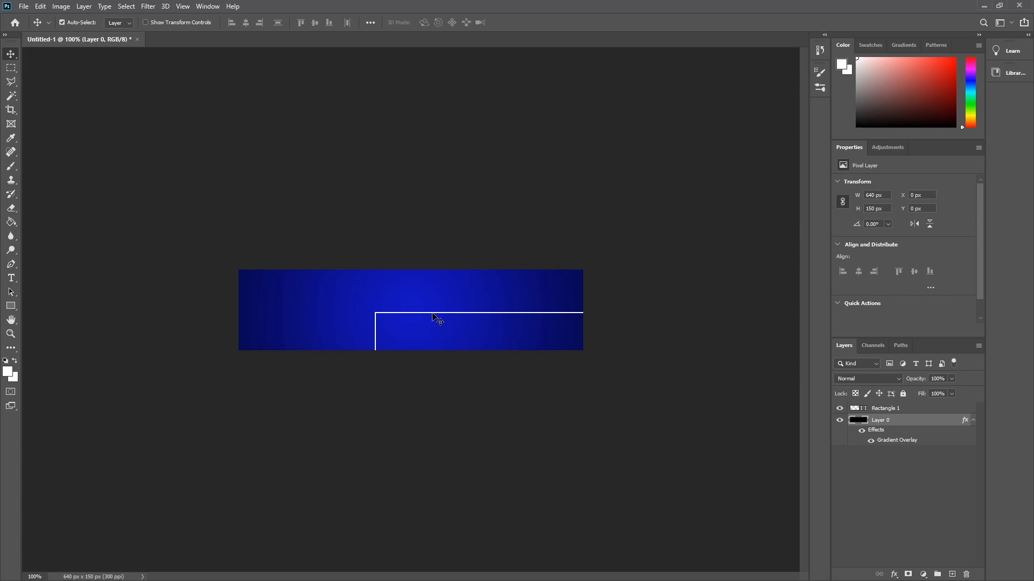
left_click_drag(468, 313, 336, 274)
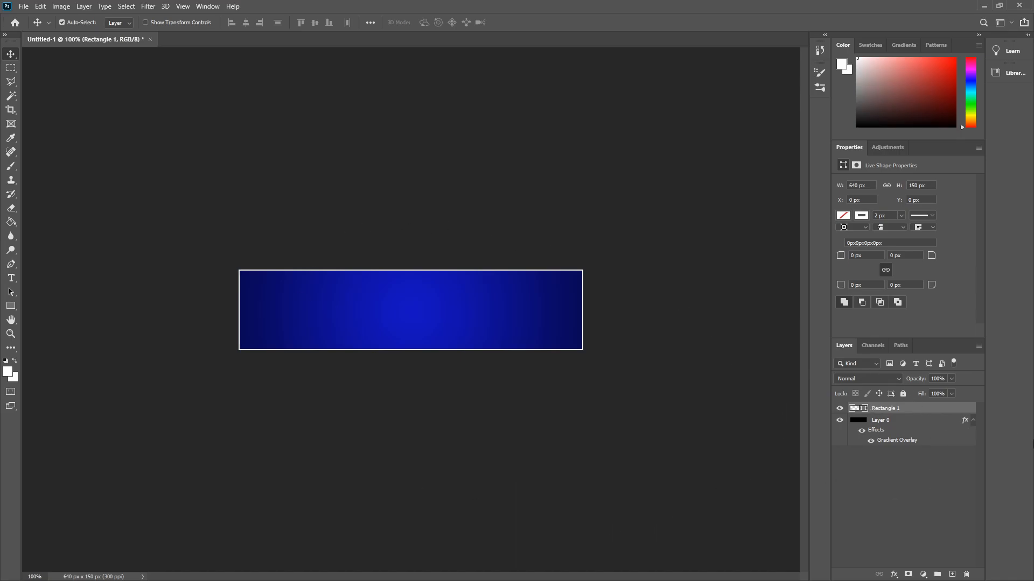
Merge the Rectangle 1 and Layer 0 layers into one and rename the result Background
left_click(915, 425)
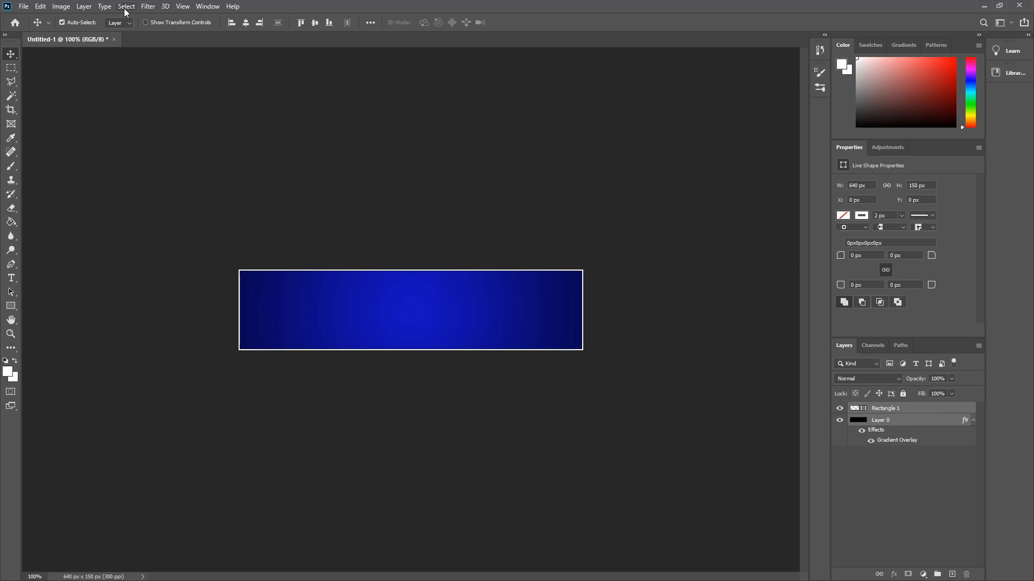
left_click(81, 6)
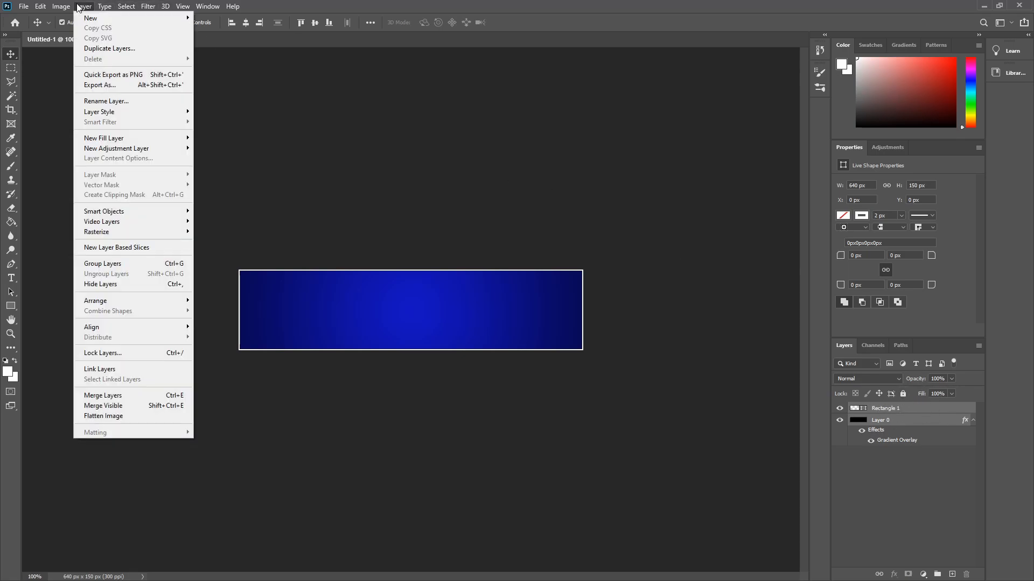
left_click(144, 397)
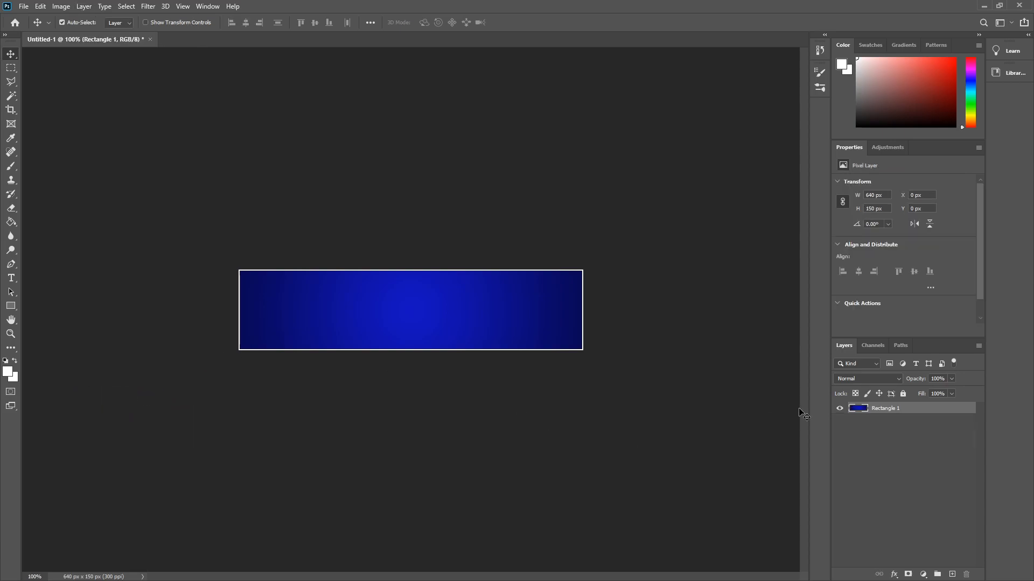
double_click(885, 408)
key("Return")
left_click(878, 417)
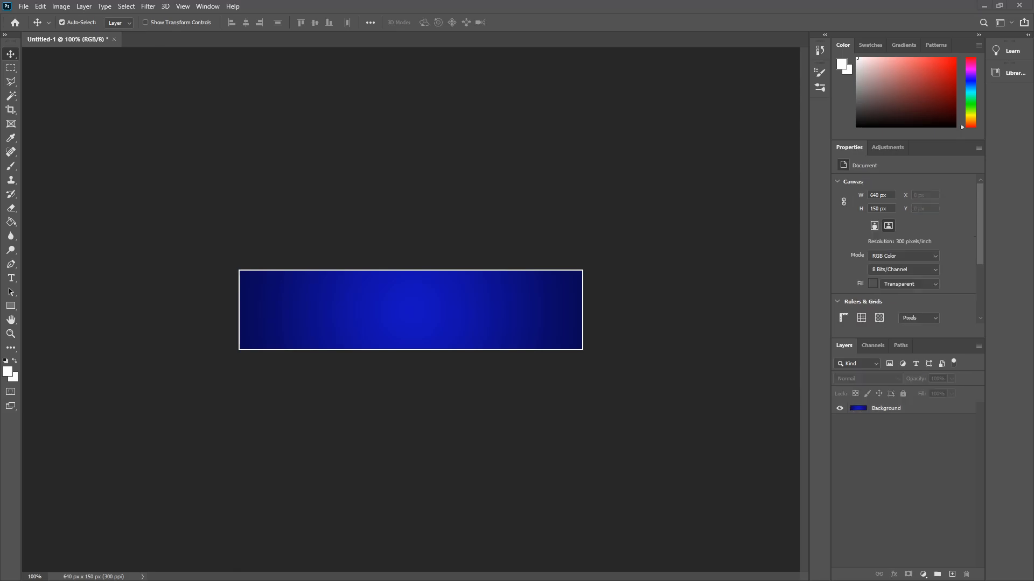
Start a text layer near the banner's left edge and set its text colour to 001eff
left_click(11, 279)
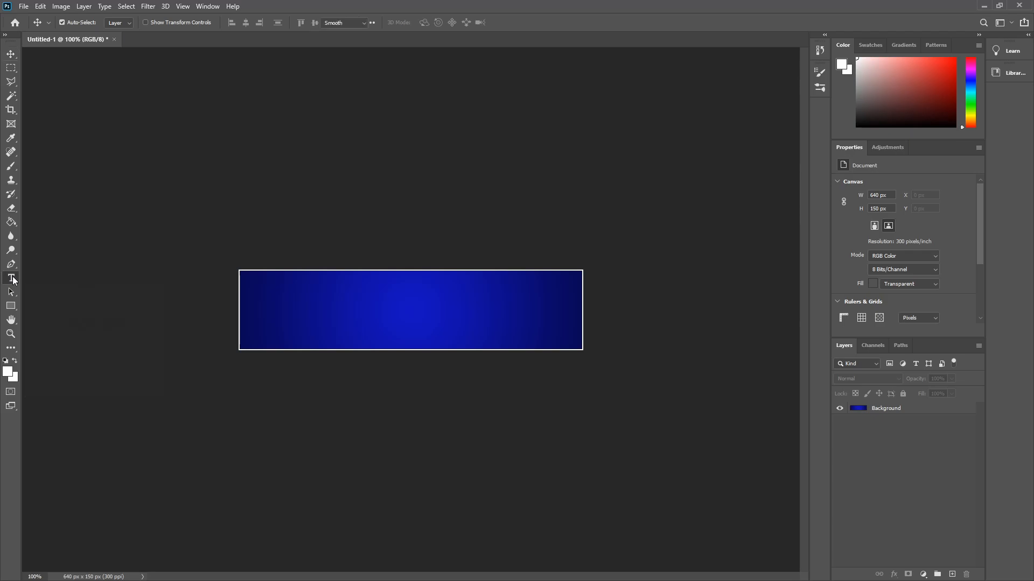
left_click(249, 319)
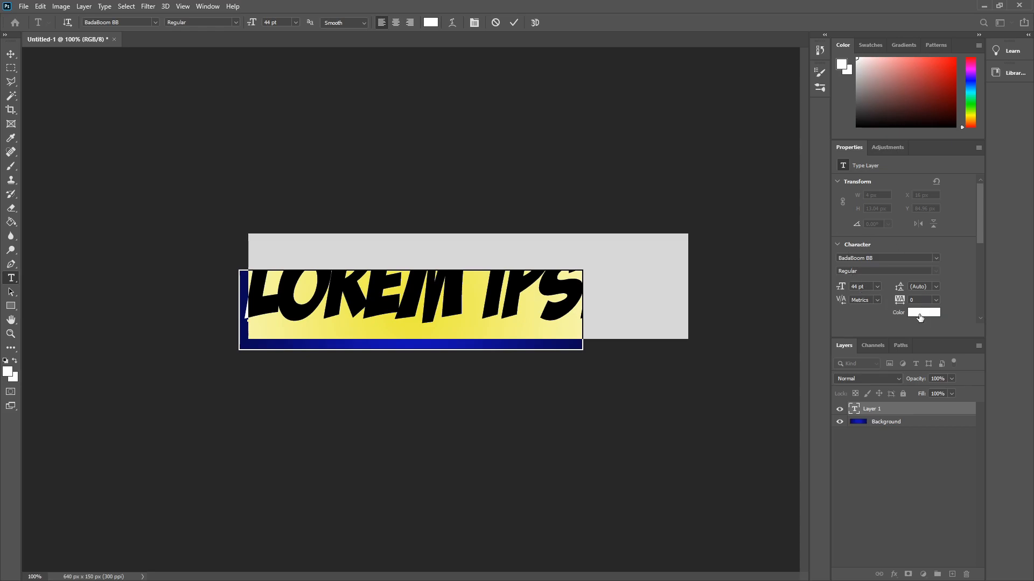
left_click(920, 317)
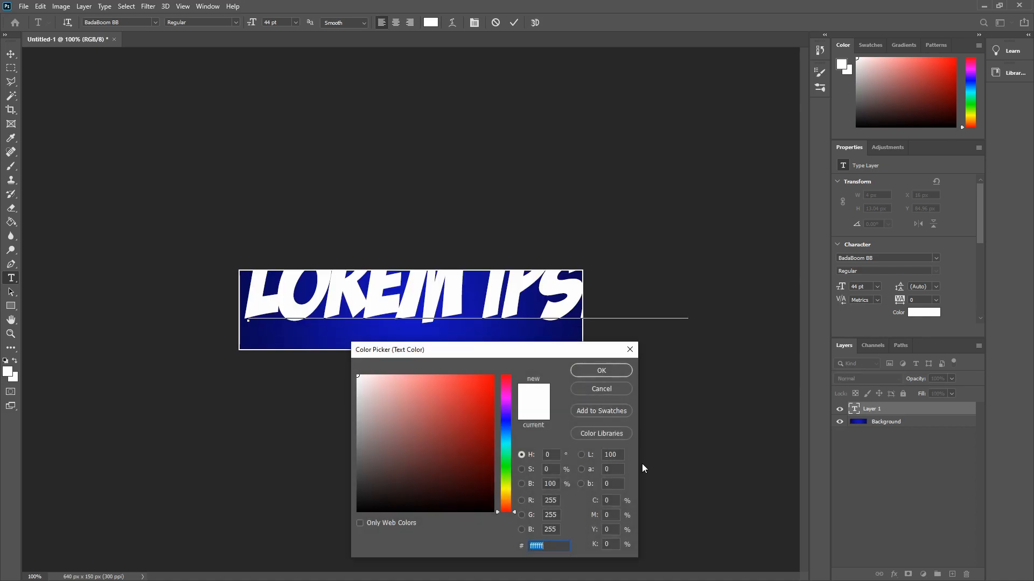
type("001")
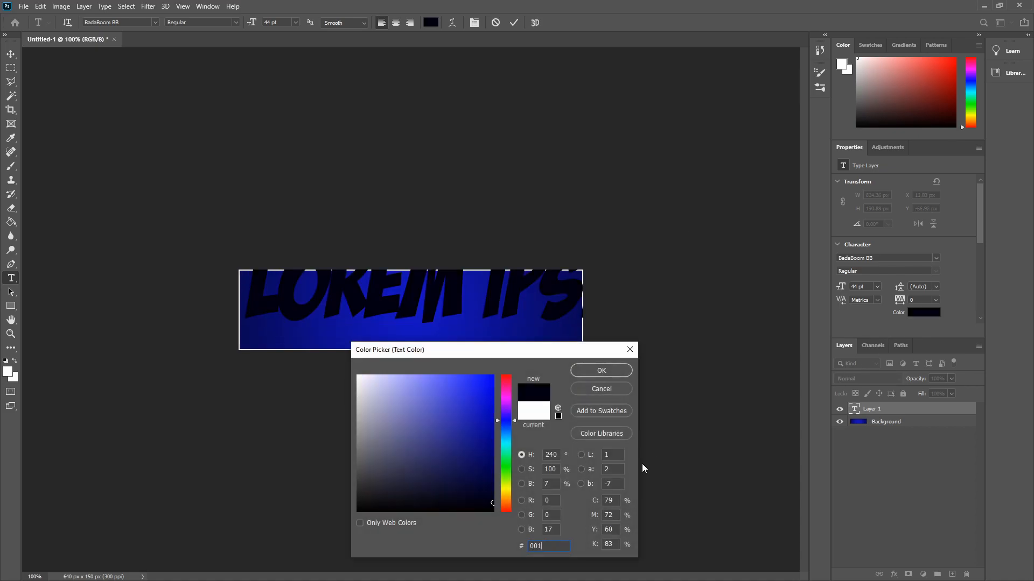
type("eff")
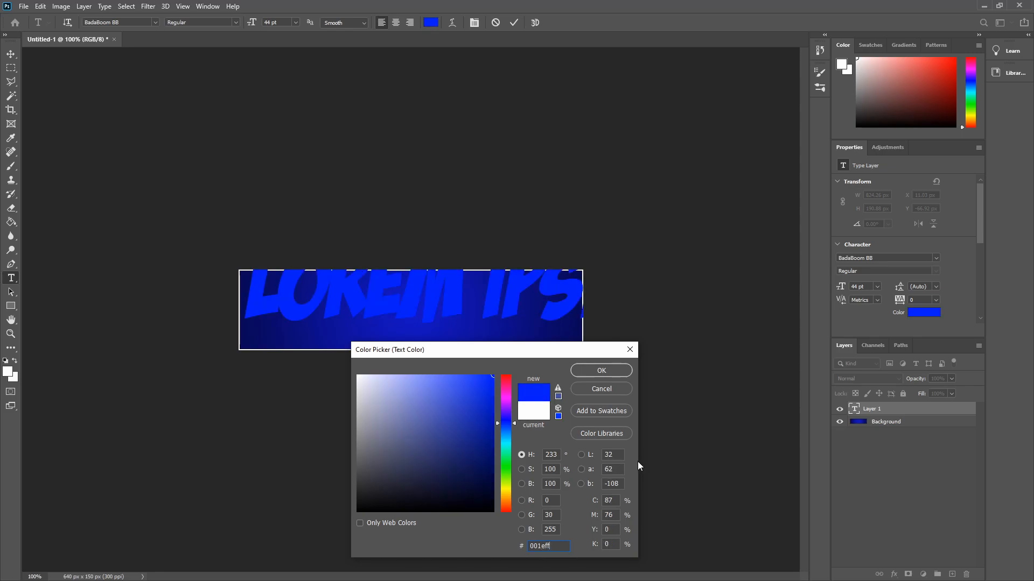
left_click(601, 370)
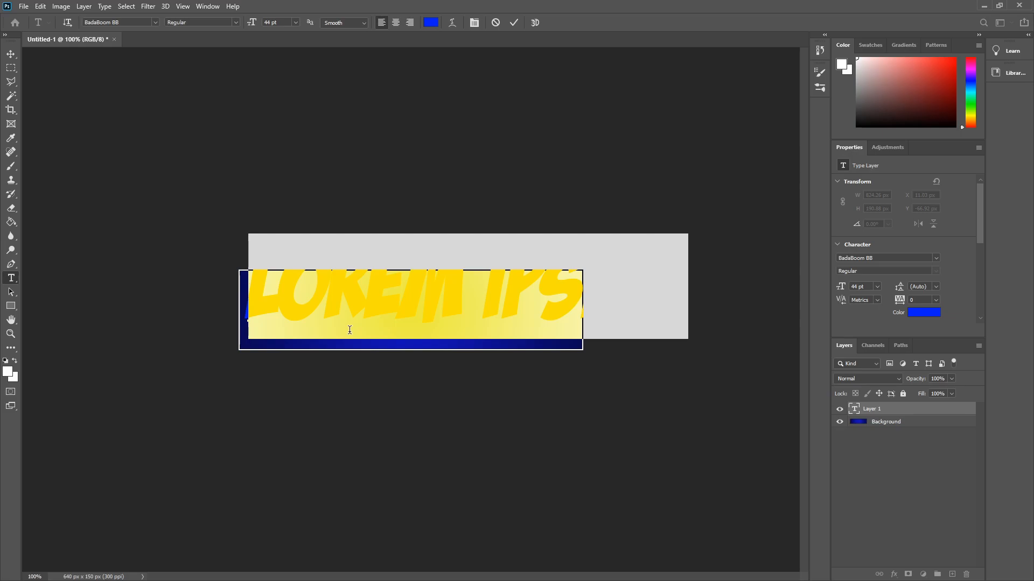
Enter USERNAME as the banner text and move it to about X -4 px, Y -19 px to fit the frame
type("US")
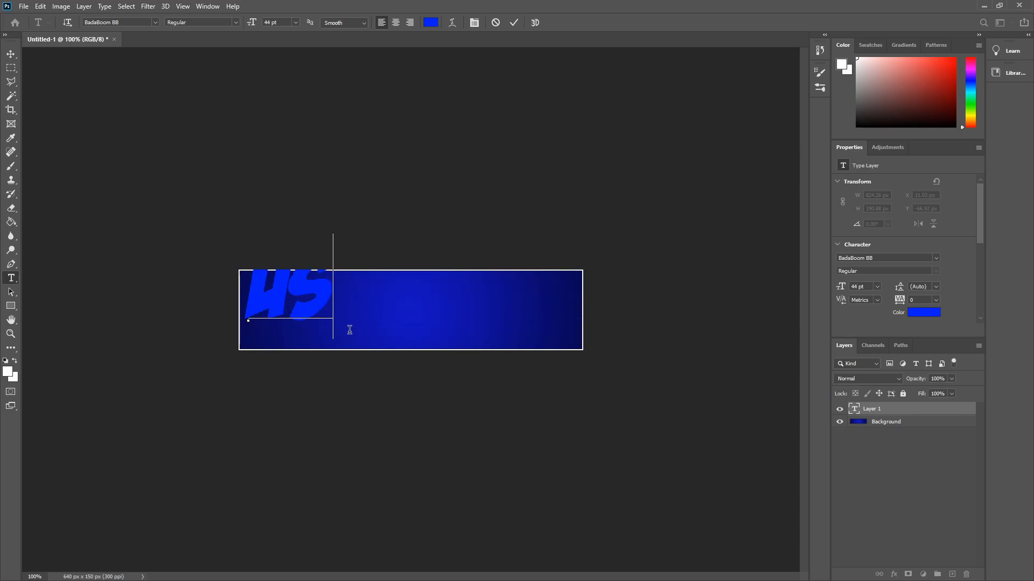
type("ERNAME")
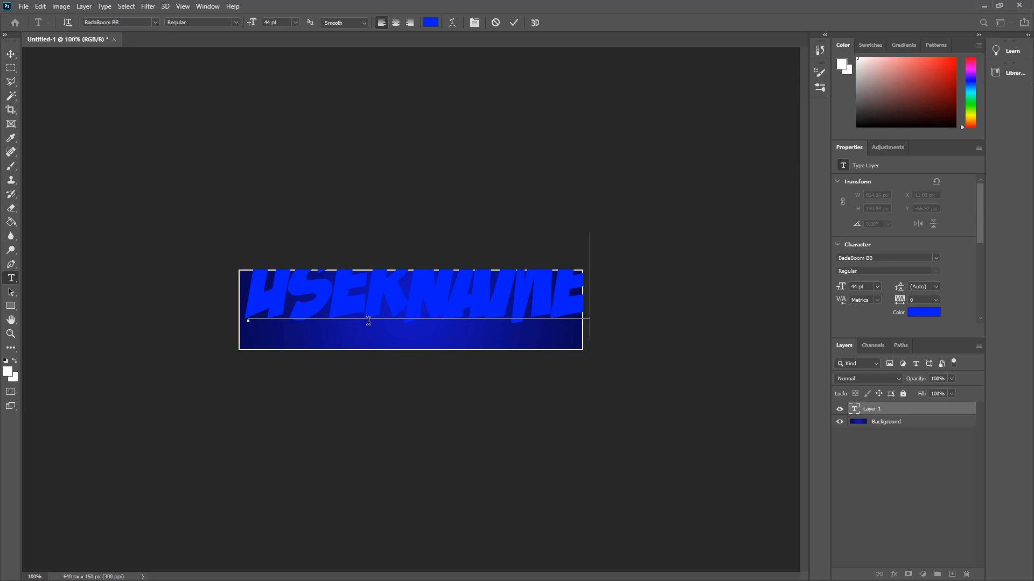
left_click(515, 23)
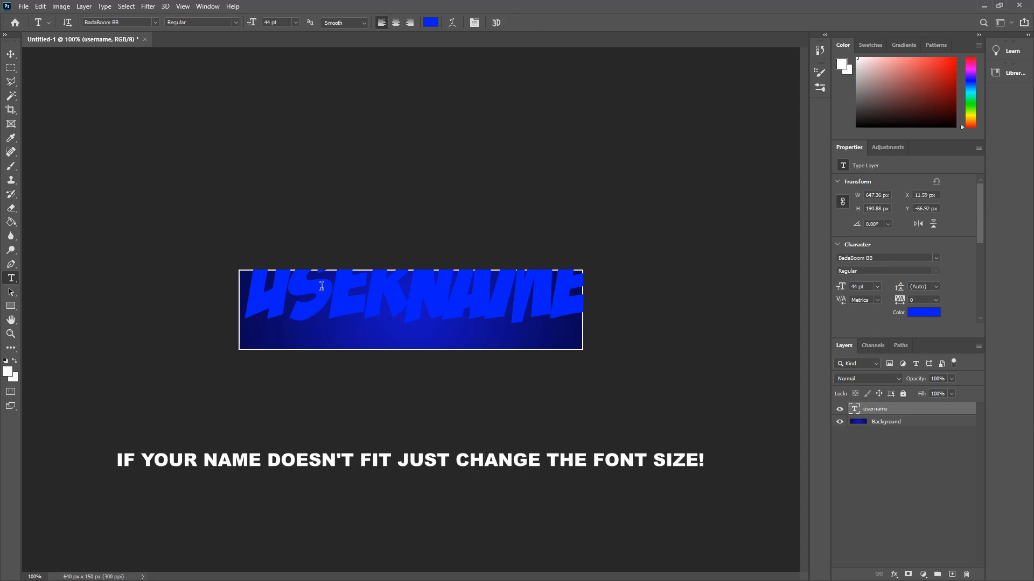
key("v")
left_click_drag(334, 289, 331, 315)
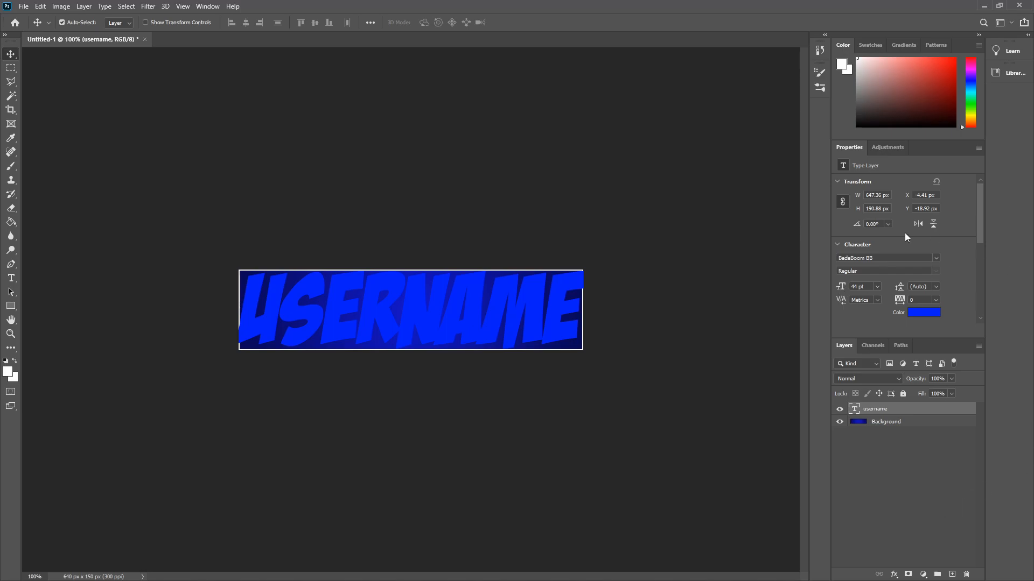
Rasterize the username text layer into pixels and clear the layer selection
right_click(917, 413)
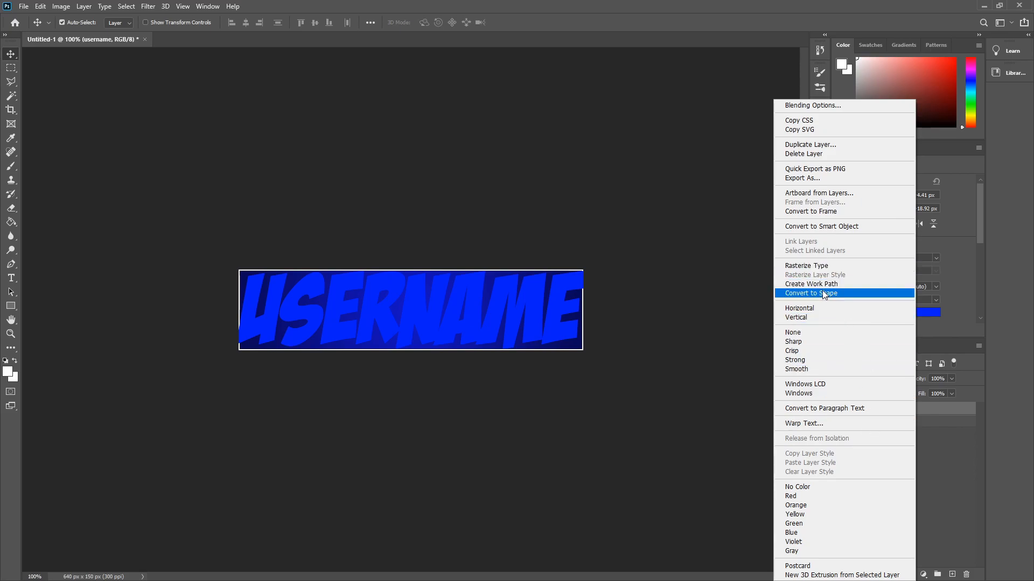
left_click(816, 267)
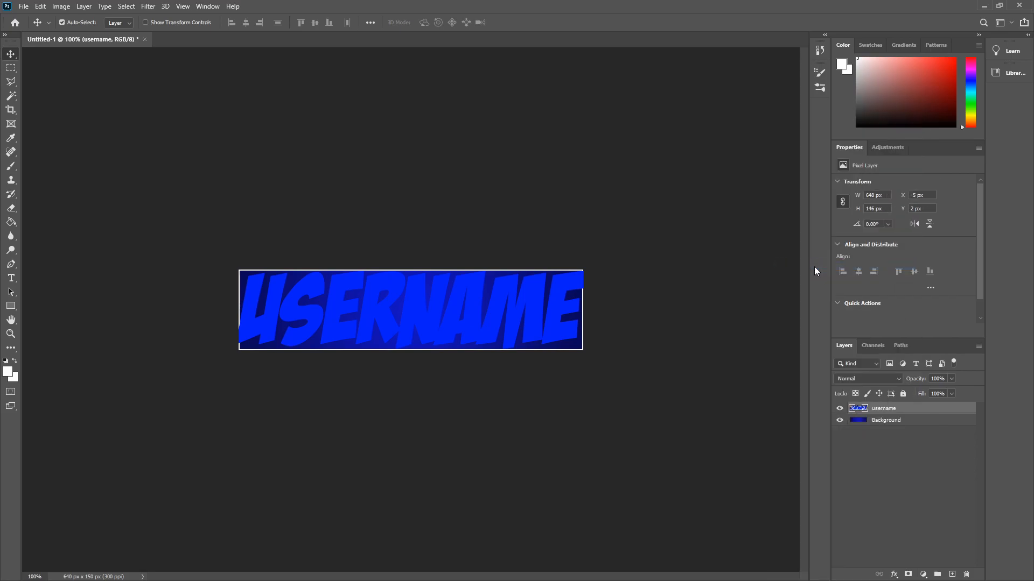
left_click(537, 256)
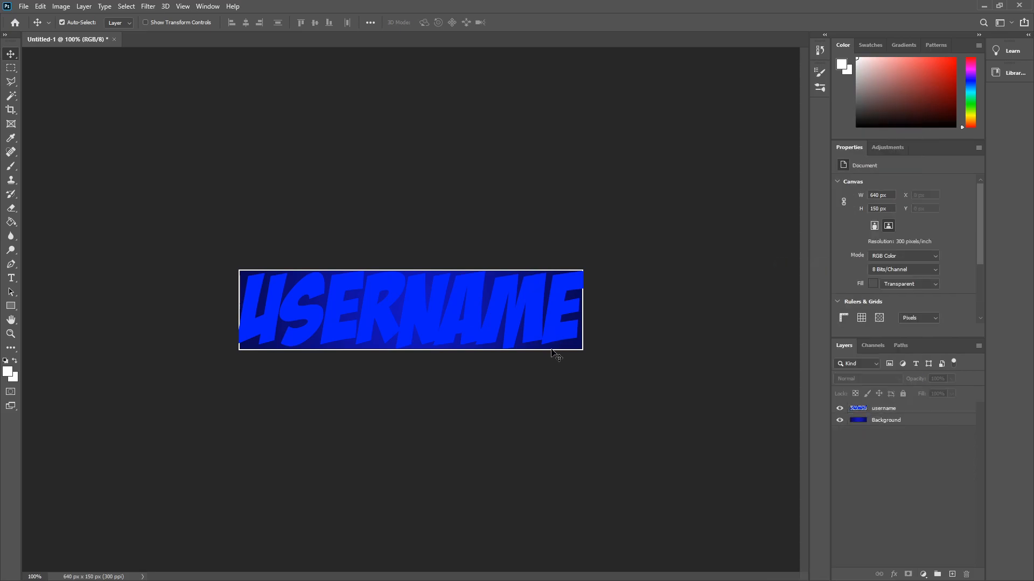
Draw a rectangular selection about 29 px wide and 150 px high at the banner's left end and shift it towards the border
left_click(11, 67)
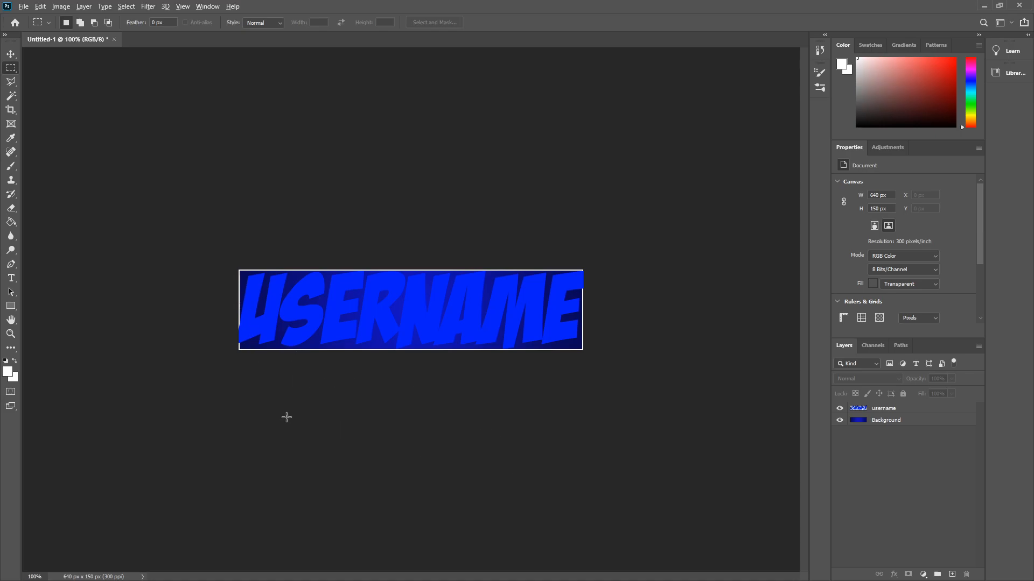
scroll(228, 343, "up", 5)
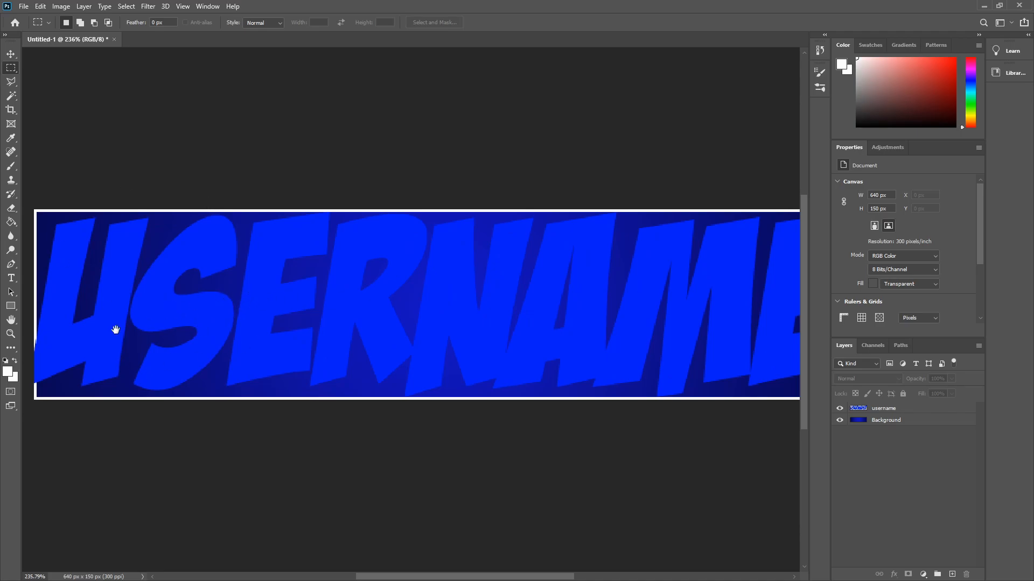
left_click_drag(111, 321, 257, 330)
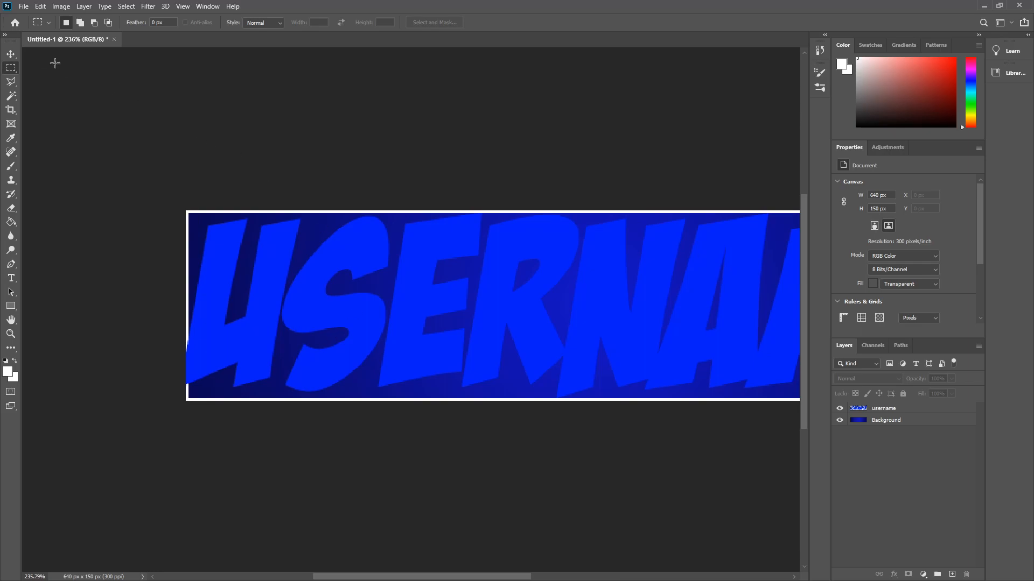
left_click_drag(144, 211, 219, 410)
left_click_drag(205, 331, 174, 337)
Align the selection to X -27 px, Y 2 px and delete the part of the username layer overlapping the left border
key("Right")
key("Right")
key("Right")
key("Right")
key("Right")
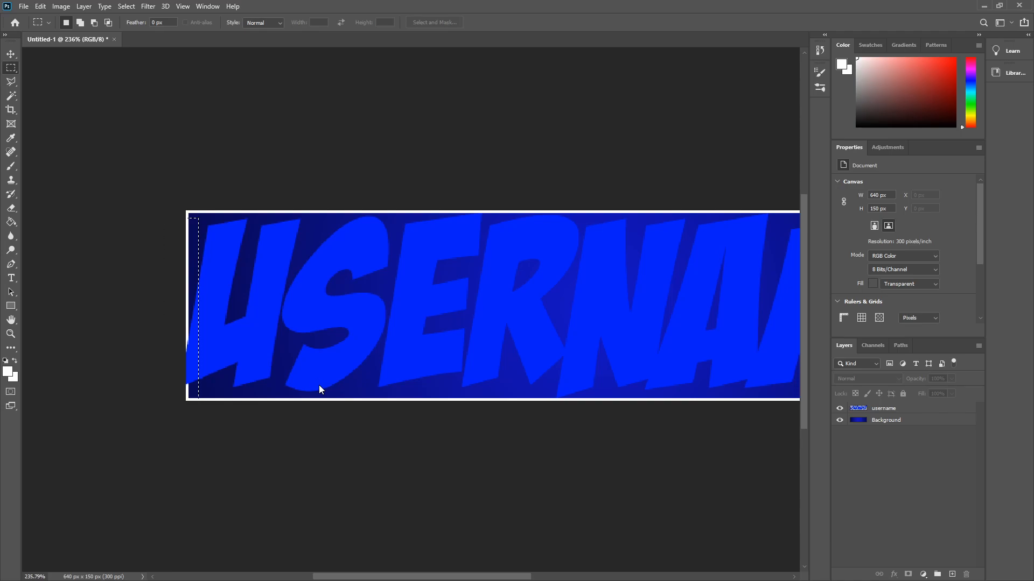
key("Left")
key("Left")
key("Left")
key("Left")
key("Left")
key("Left")
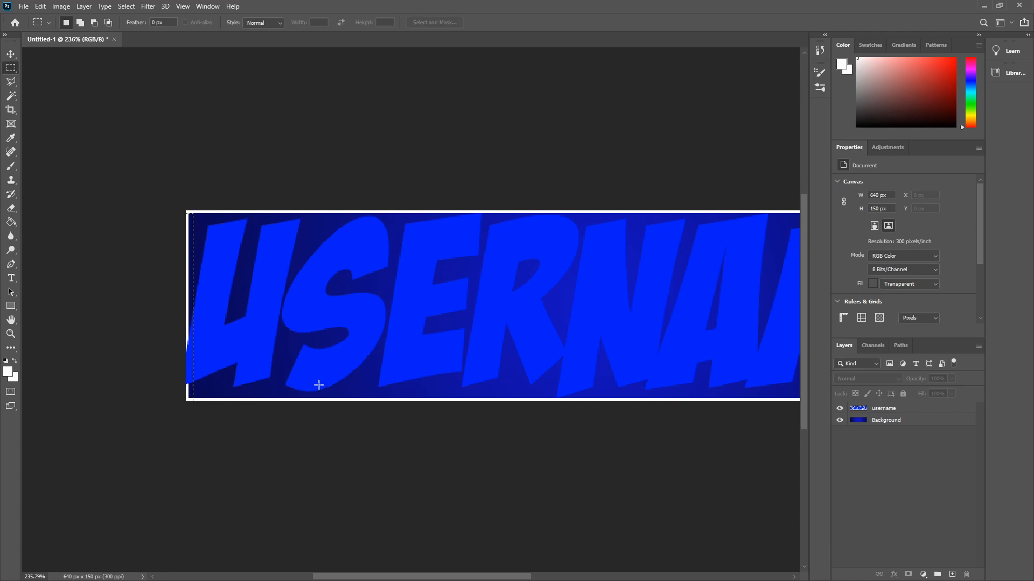
key("Left")
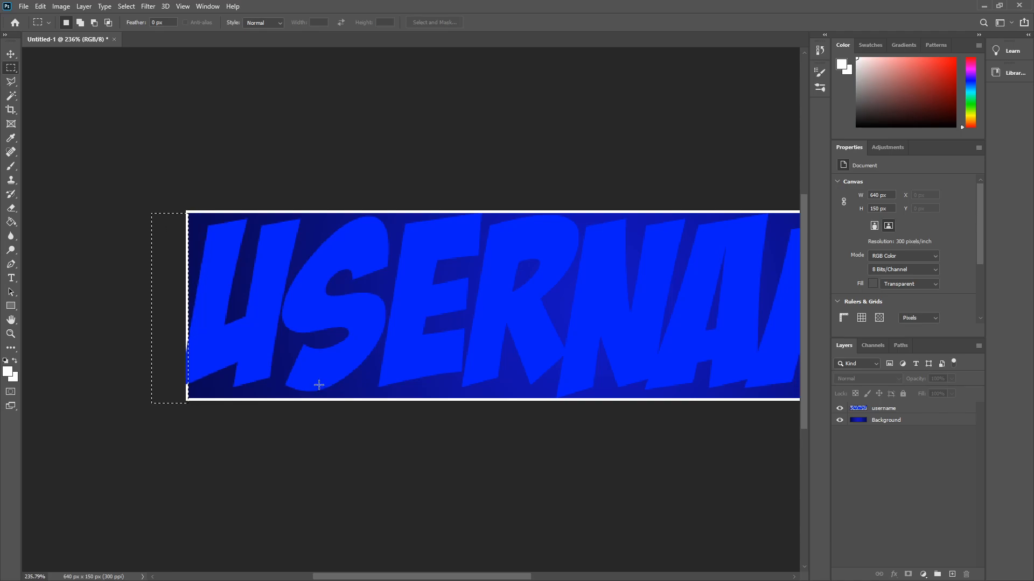
left_click(910, 409)
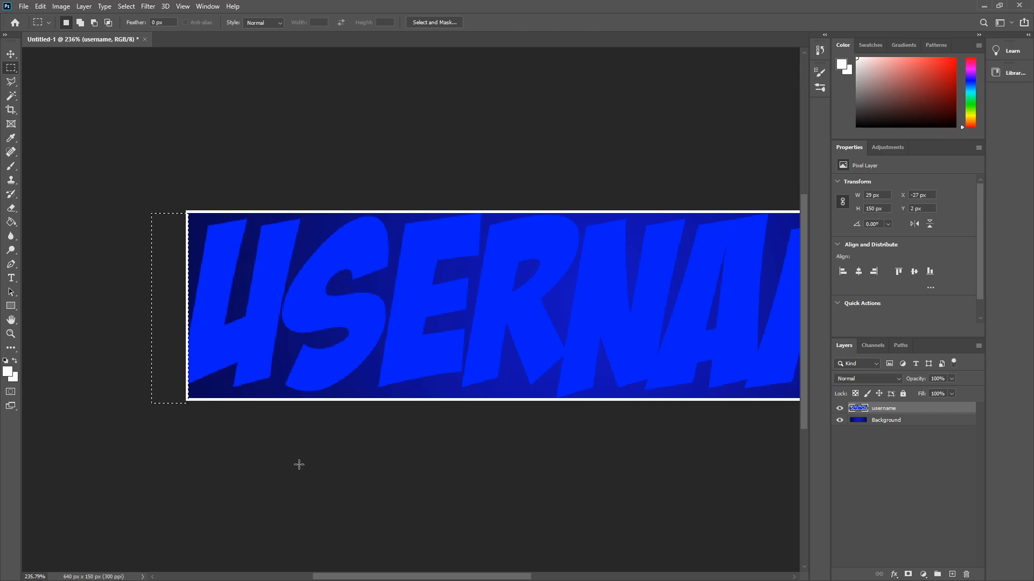
left_click(326, 504)
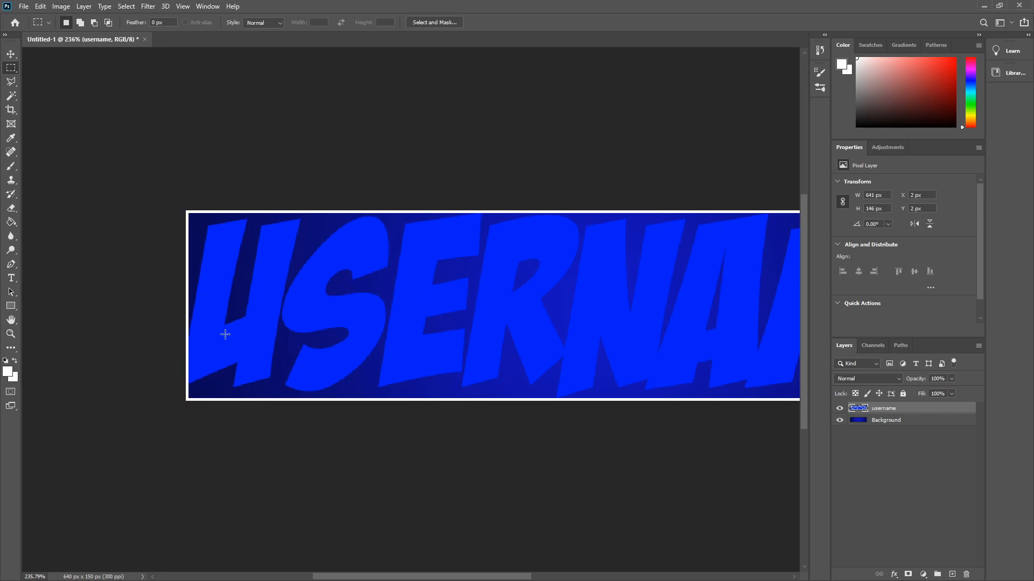
Select a 40 × 150 px area at X 638 px, Y 0 px and delete the part of the final E overlapping the right border
left_click_drag(607, 288, 258, 307)
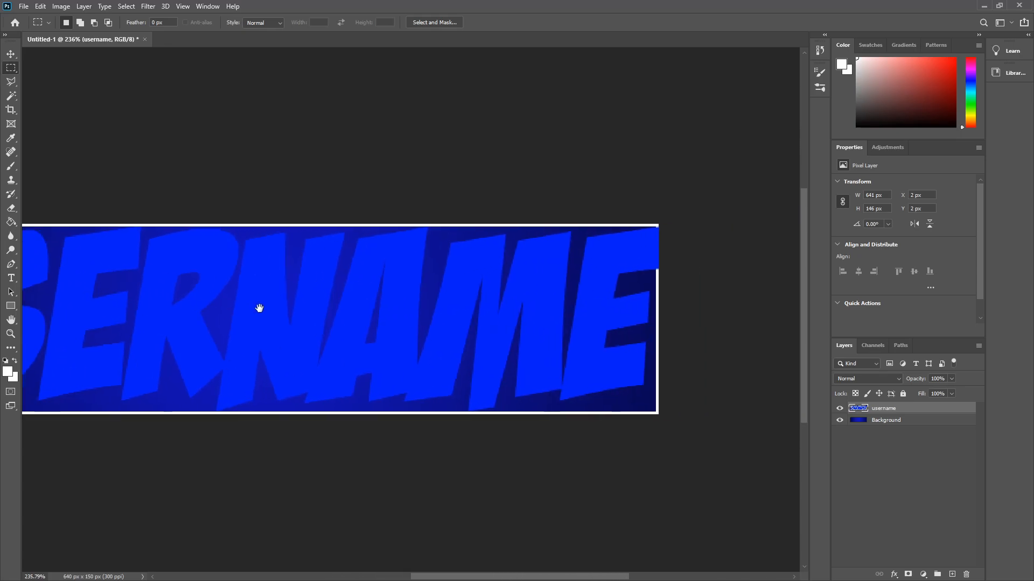
left_click_drag(483, 317, 390, 342)
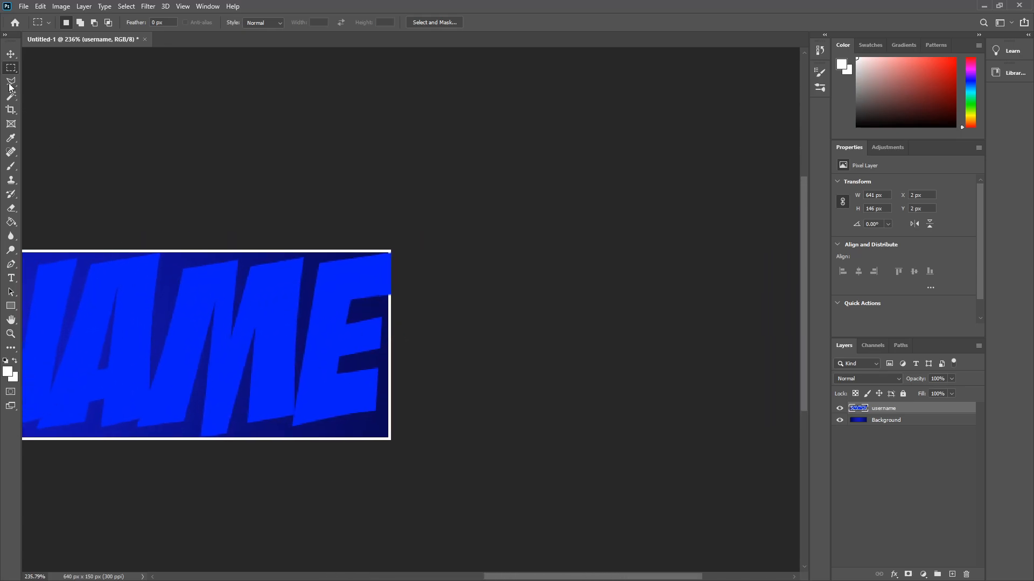
left_click_drag(461, 477, 342, 226)
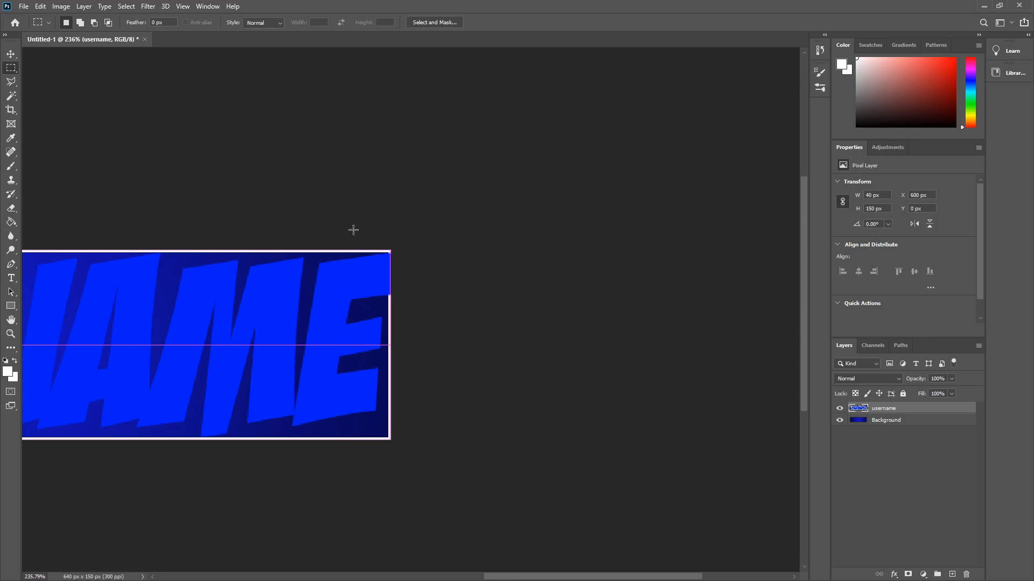
left_click_drag(371, 312, 408, 318)
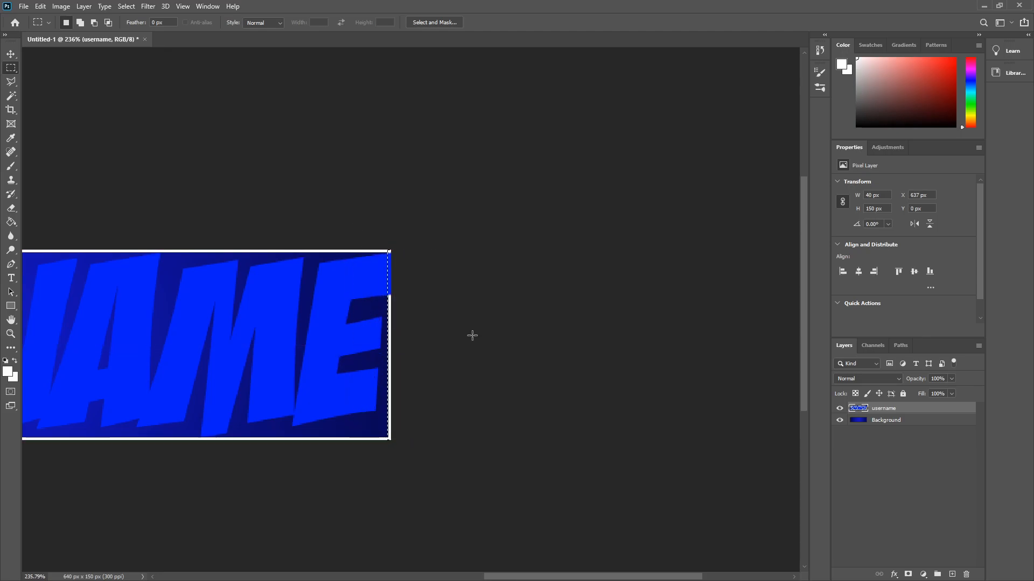
key("Right")
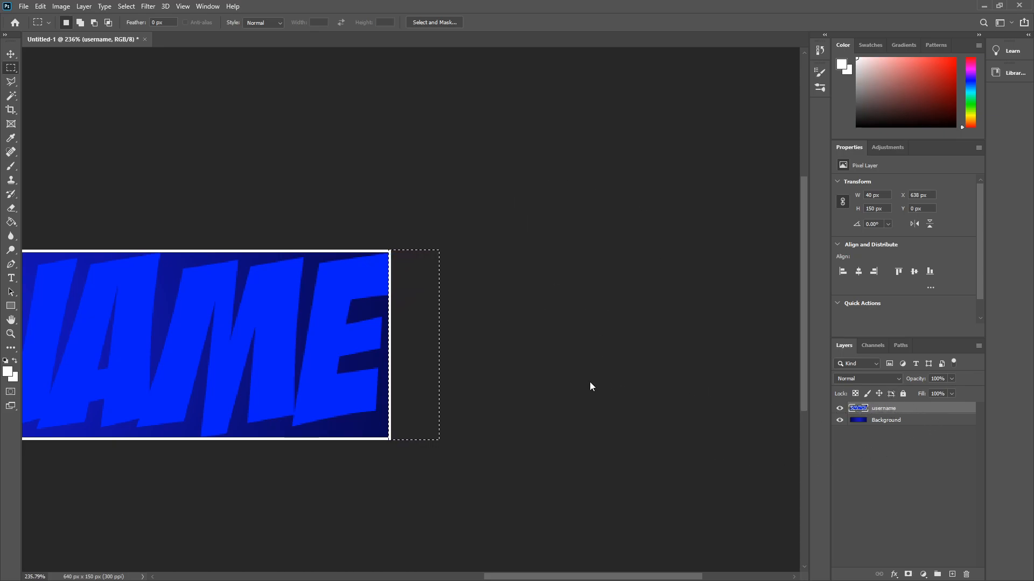
key("ctrl+d")
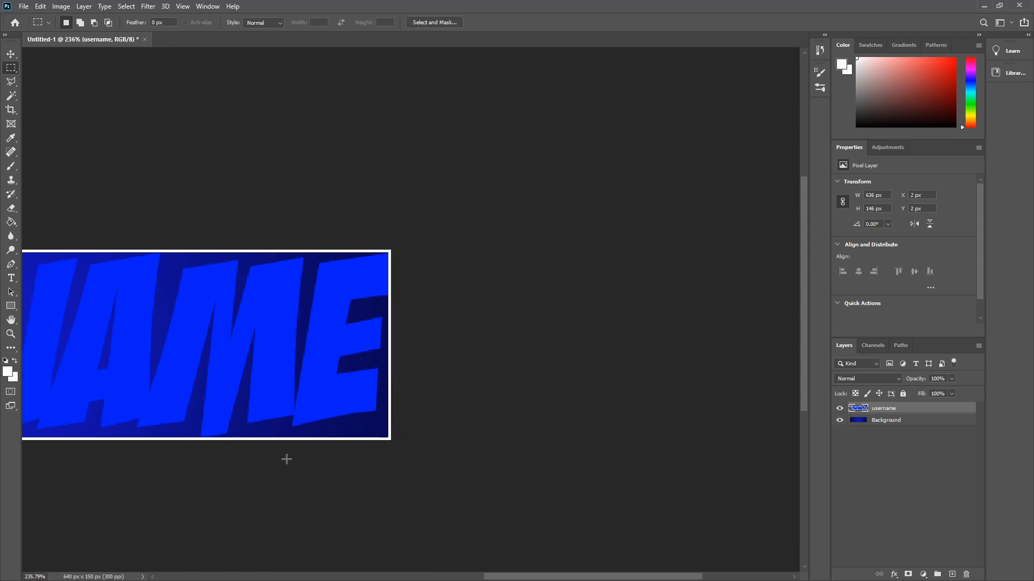
Set the username layer's opacity to 15%
scroll(231, 425, "down", 1)
scroll(231, 425, "down", 4)
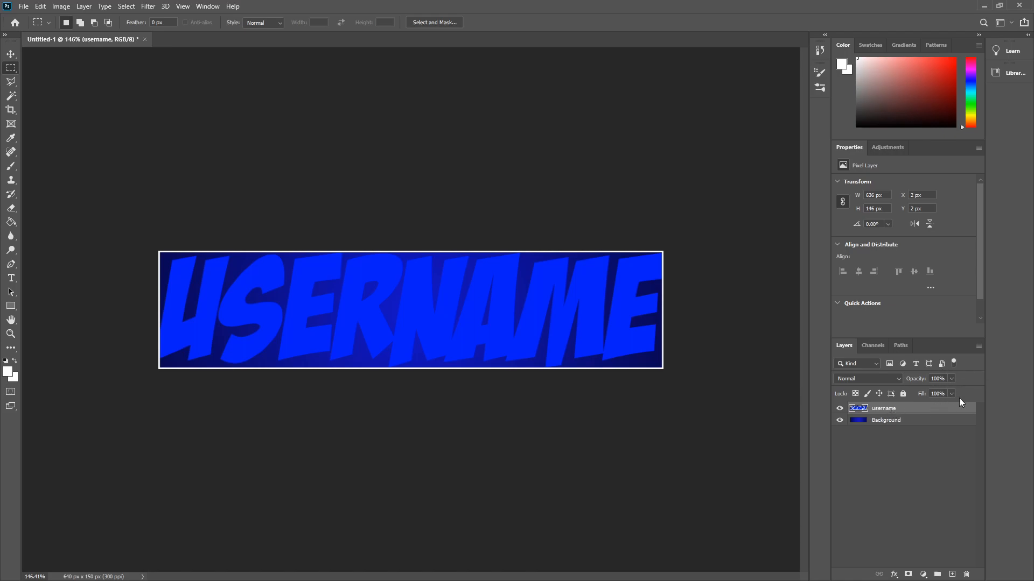
left_click(939, 379)
type("15")
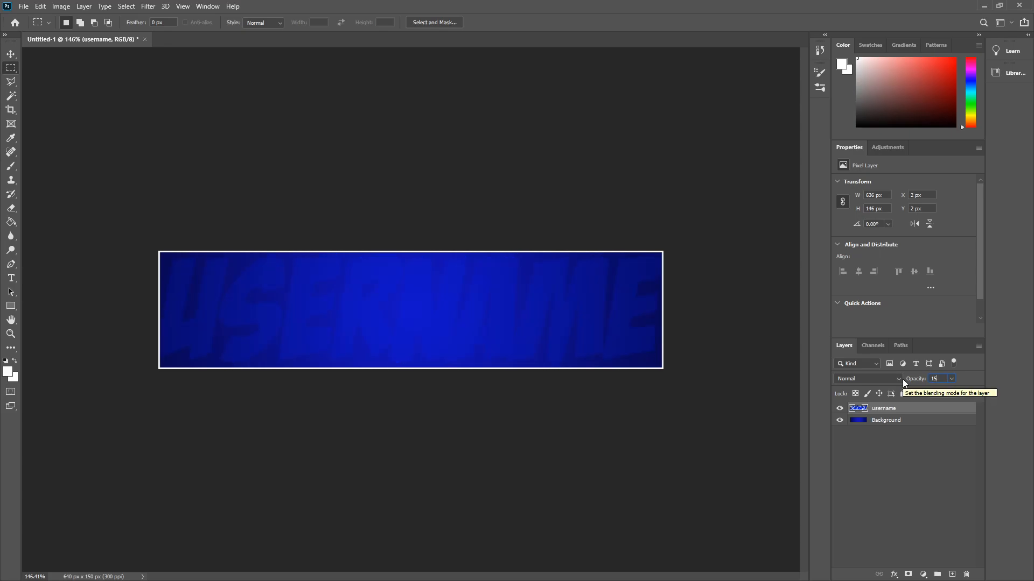
key("Return")
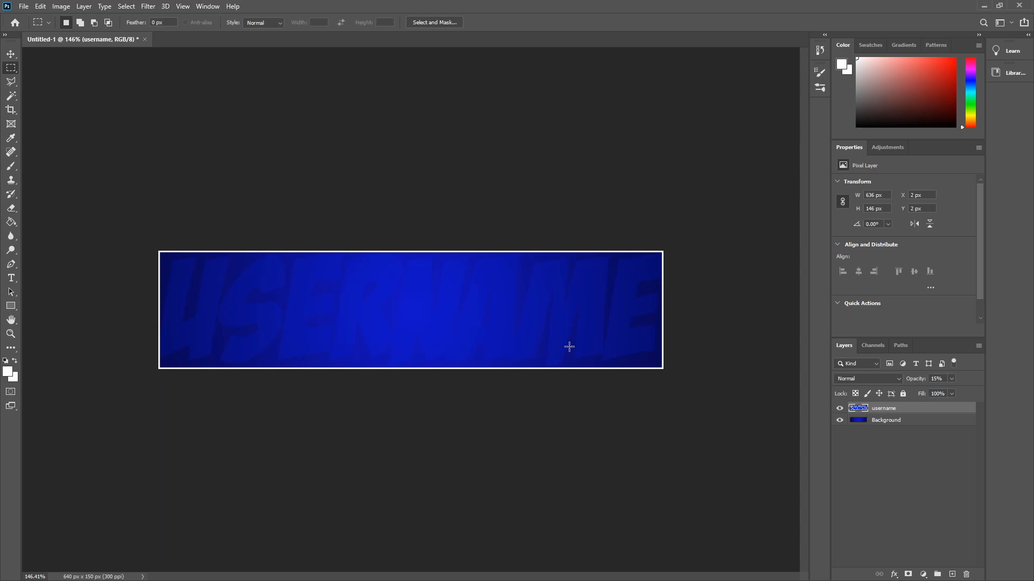
Group the username and Background layers and rename the group Background
left_click(943, 423, "shift")
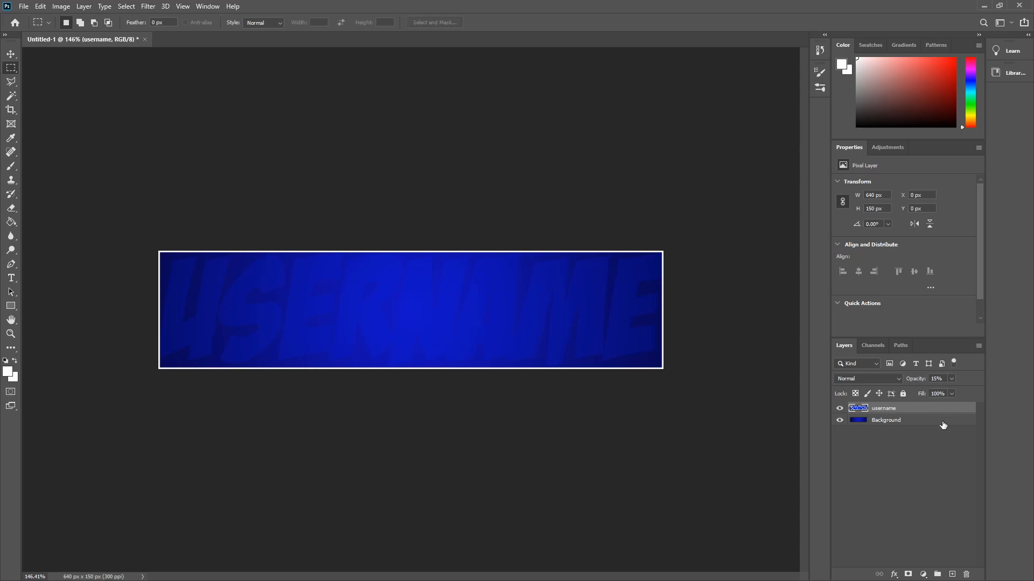
left_click(935, 576)
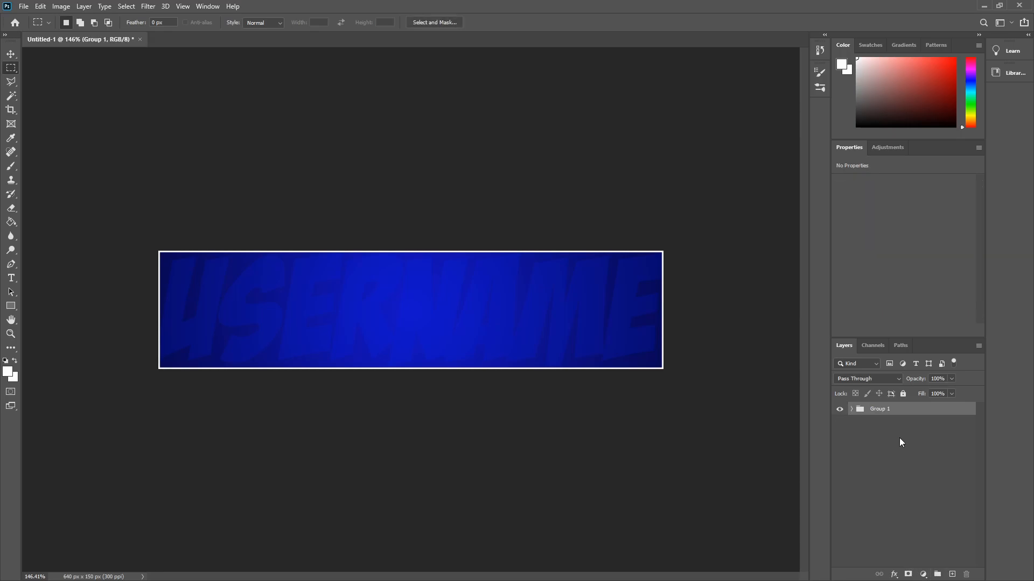
double_click(886, 410)
type("Background")
left_click(887, 453)
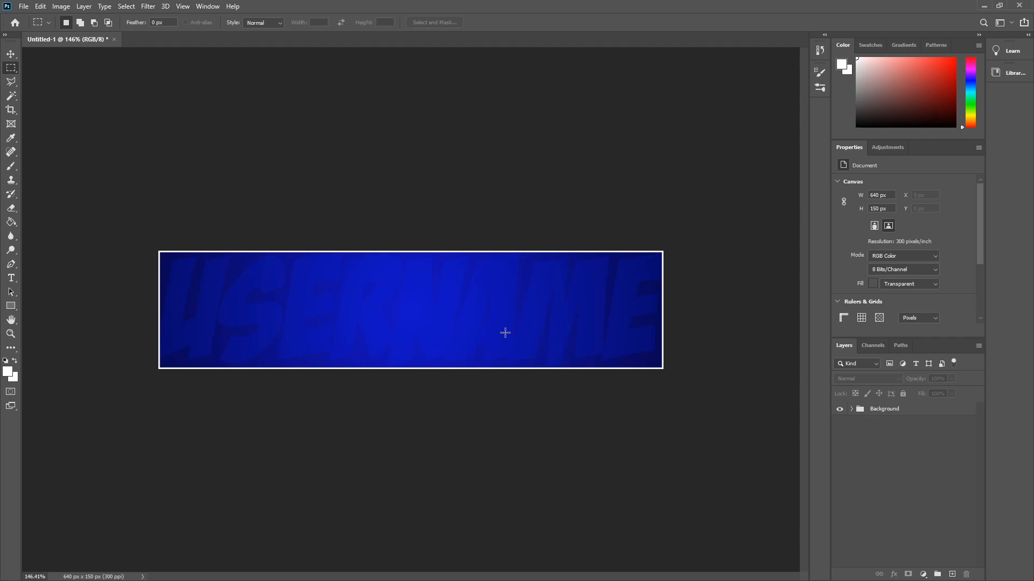
Start a new text layer on the banner with size 30 pt, tracking 50 and text colour ffffff
key("t")
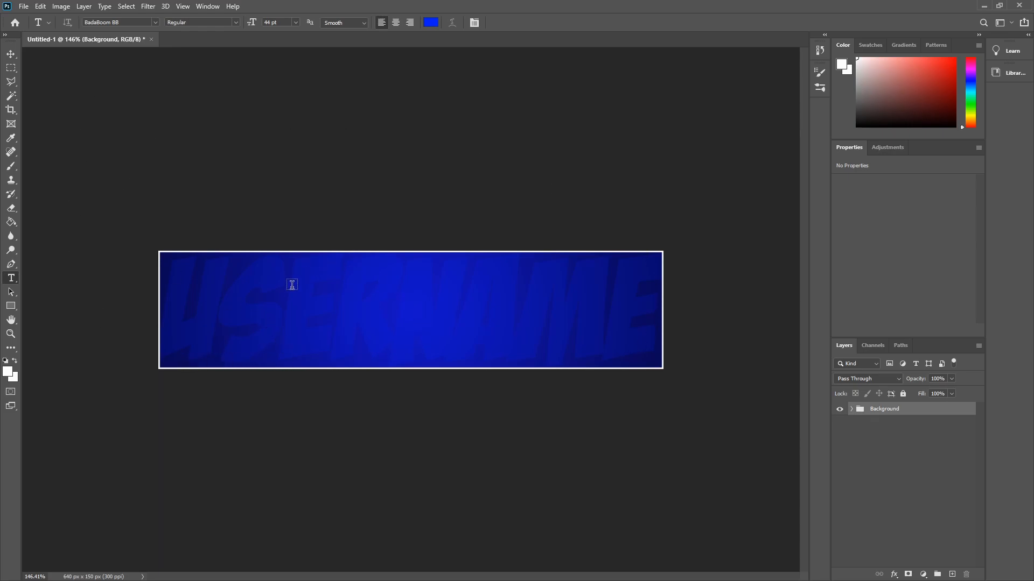
left_click(264, 320)
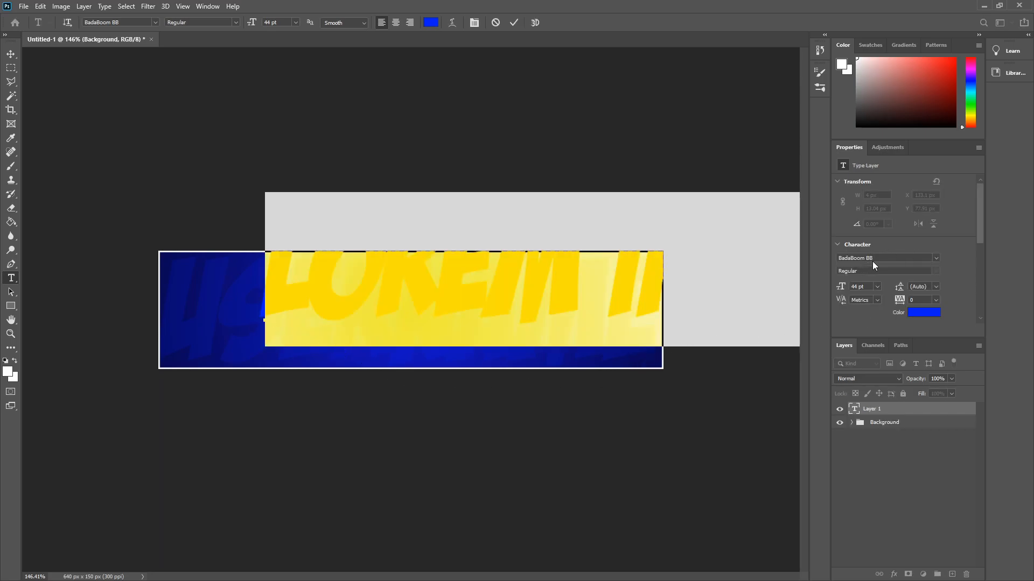
left_click(877, 290)
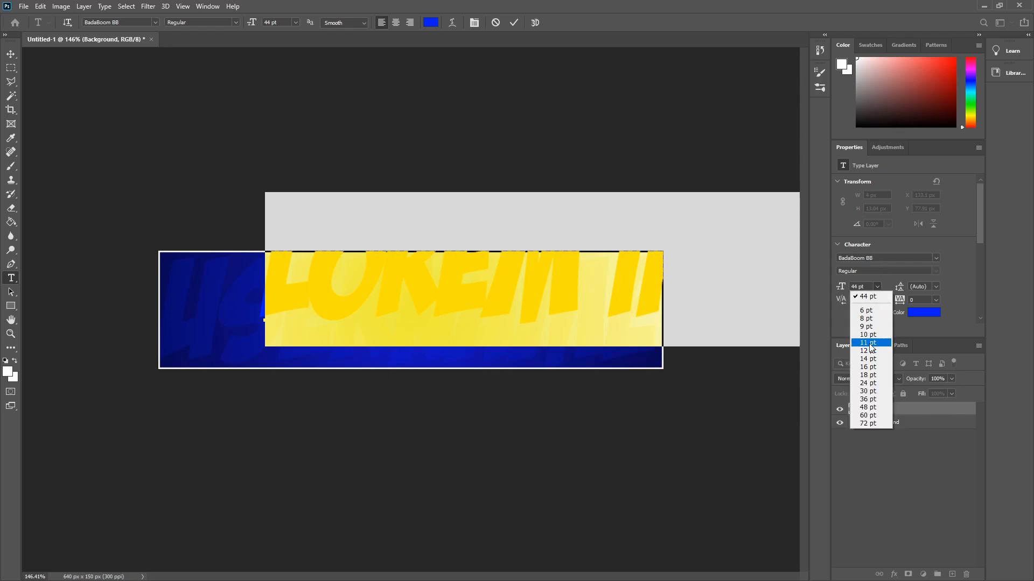
left_click(868, 392)
left_click(937, 300)
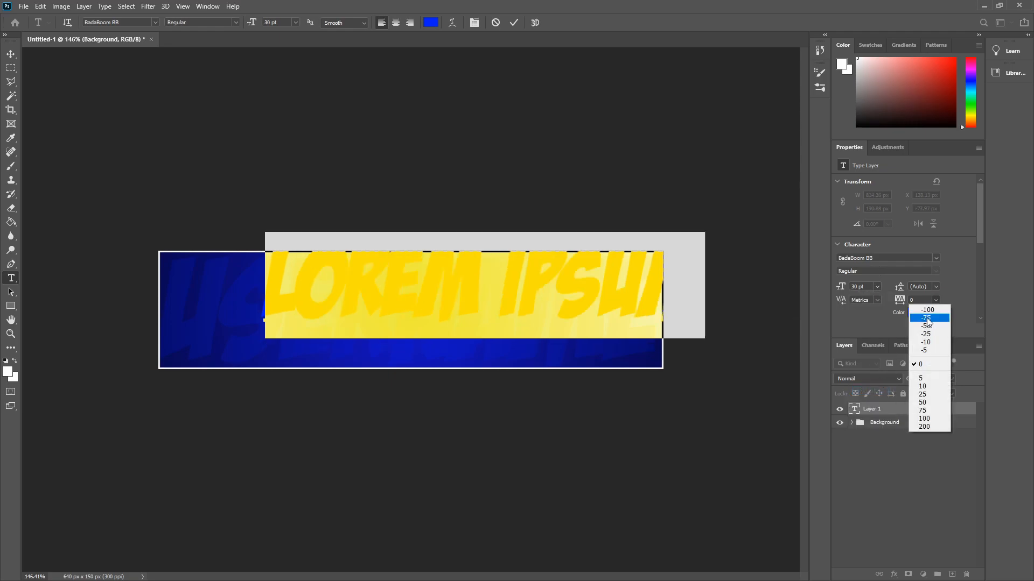
left_click(926, 398)
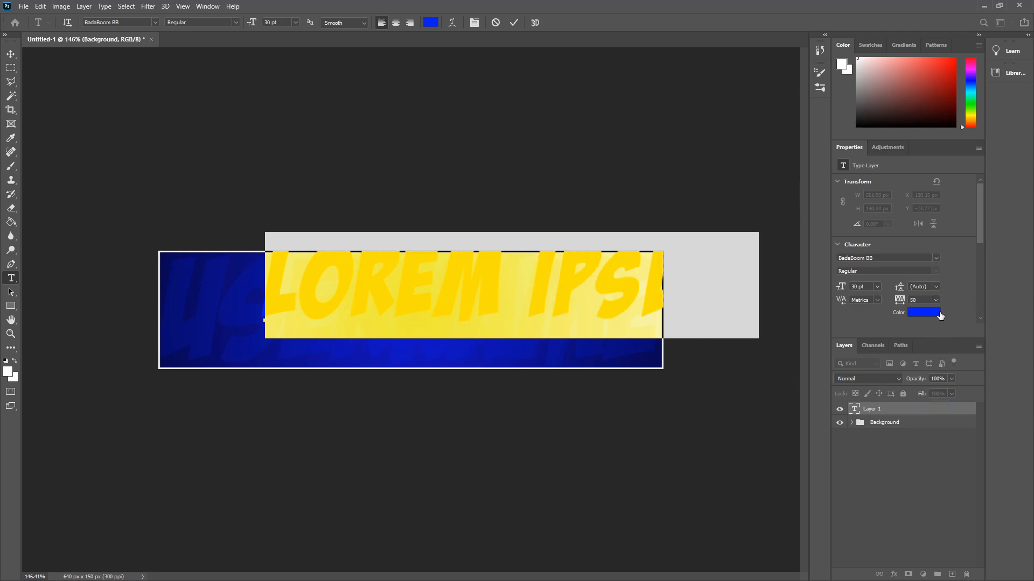
left_click(938, 313)
type("ffffff")
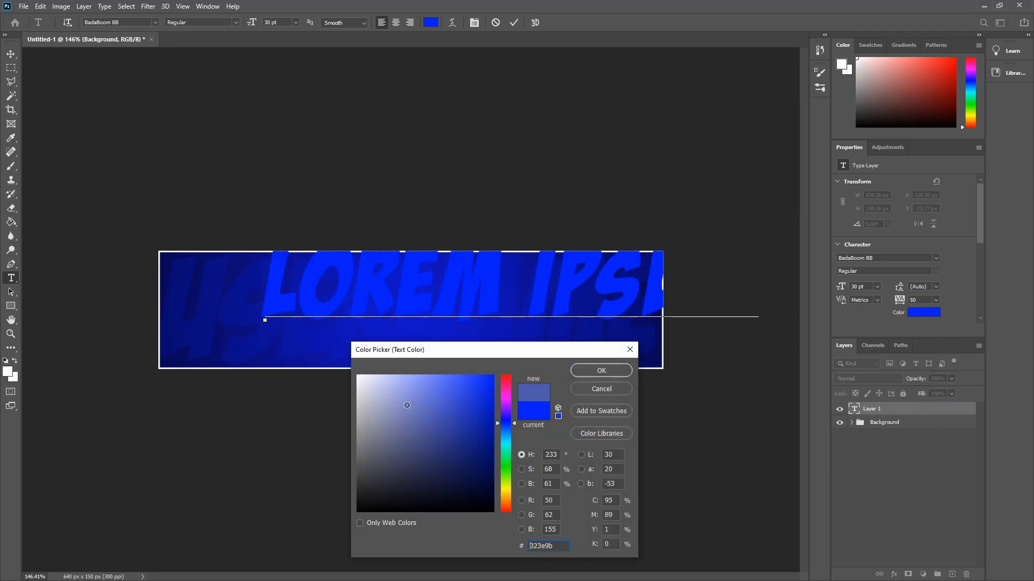
left_click(594, 371)
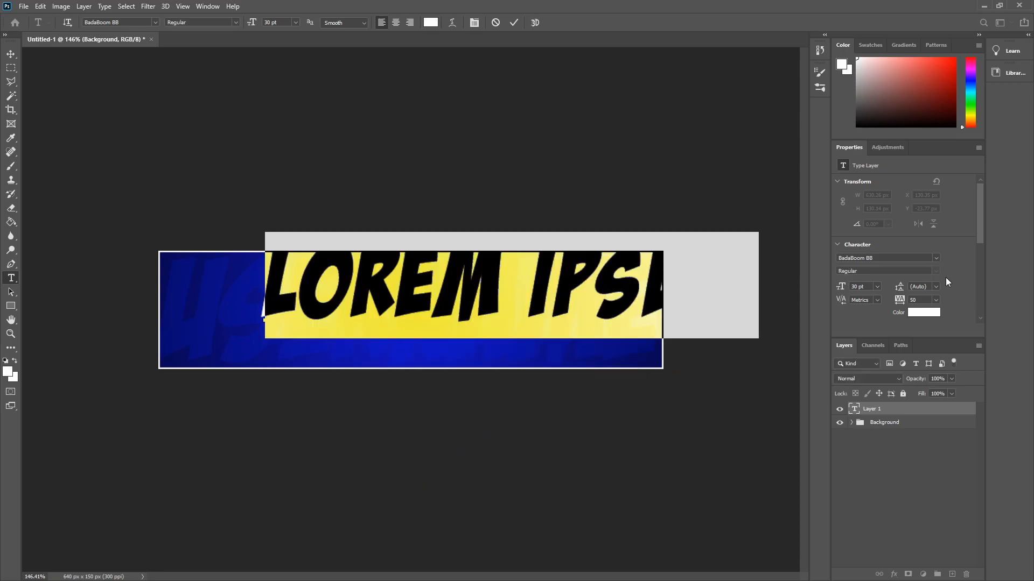
Enter TWITTER as the text and move it to about X 223 px, Y 25 px in the banner
type("TWITTER")
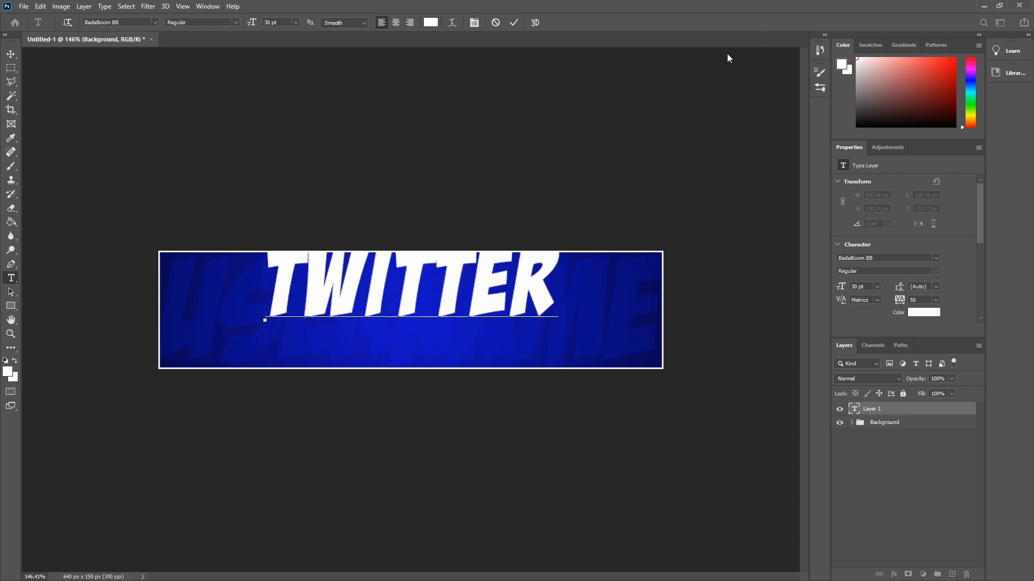
left_click(509, 24)
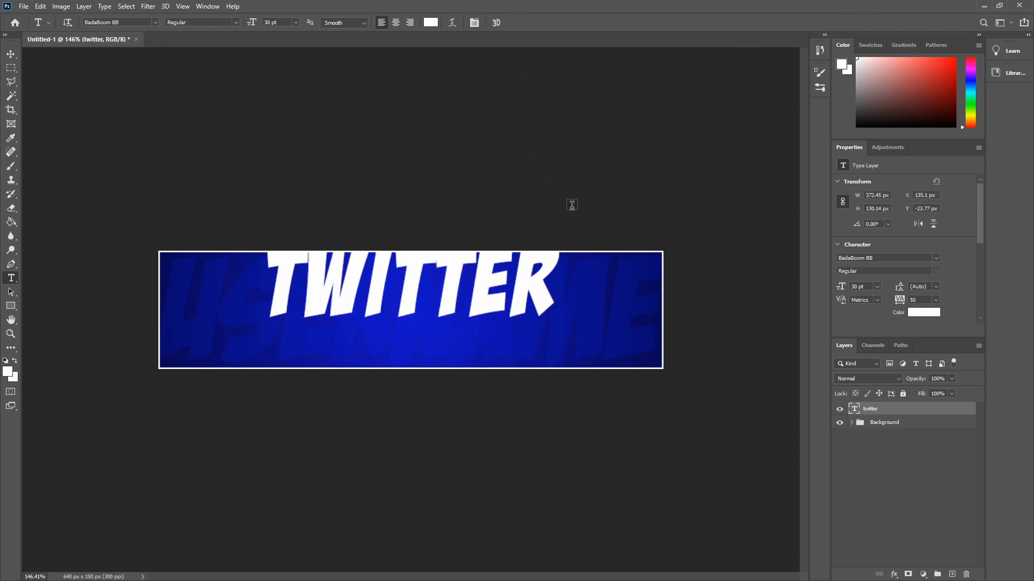
key("v")
left_click_drag(531, 284, 599, 324)
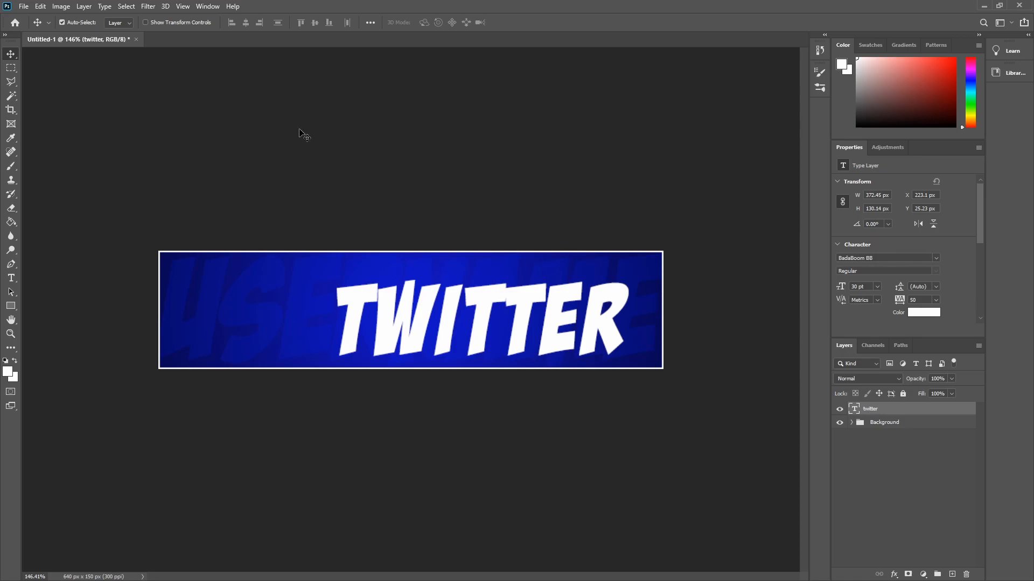
Start a new text layer near the banner's upper edge with font BigNoodleTitling, size 6 pt and tracking 200
left_click(11, 279)
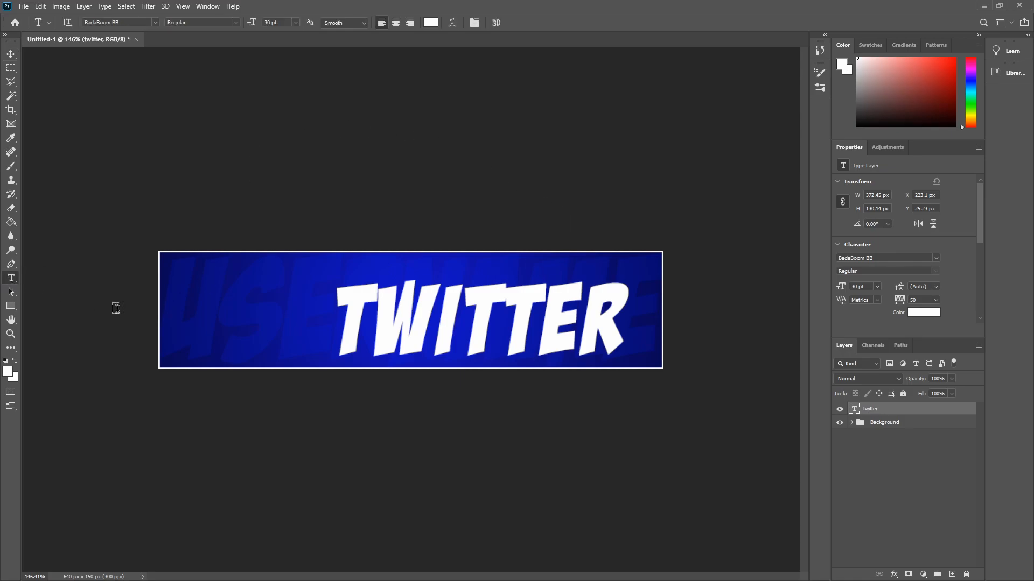
left_click(429, 259)
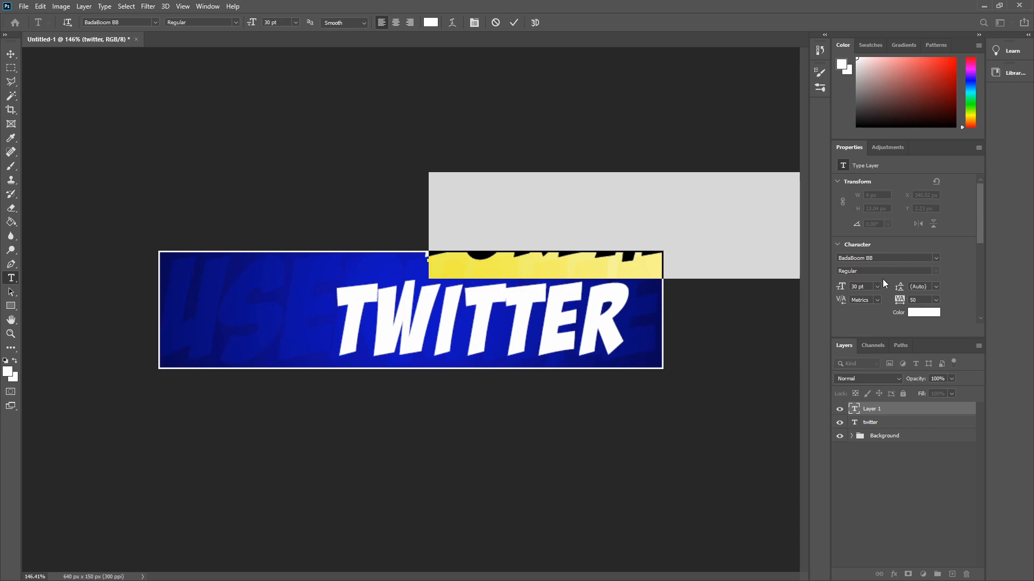
left_click(936, 259)
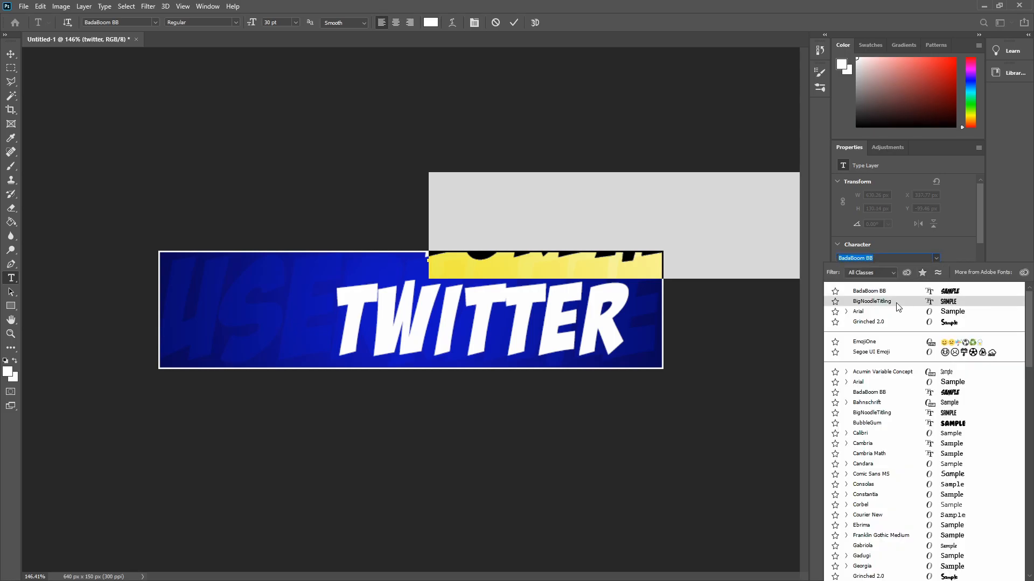
left_click(898, 306)
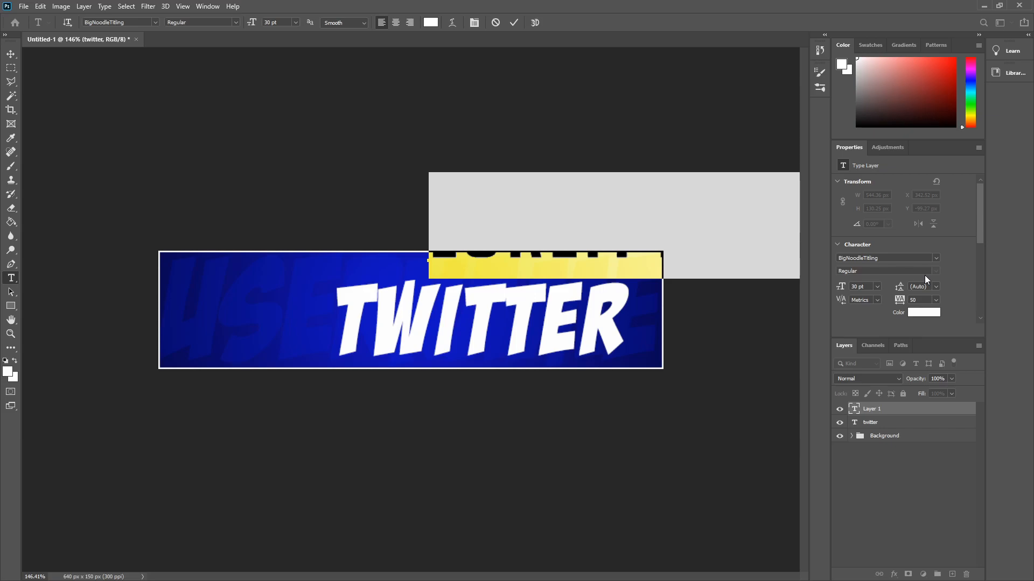
left_click(877, 287)
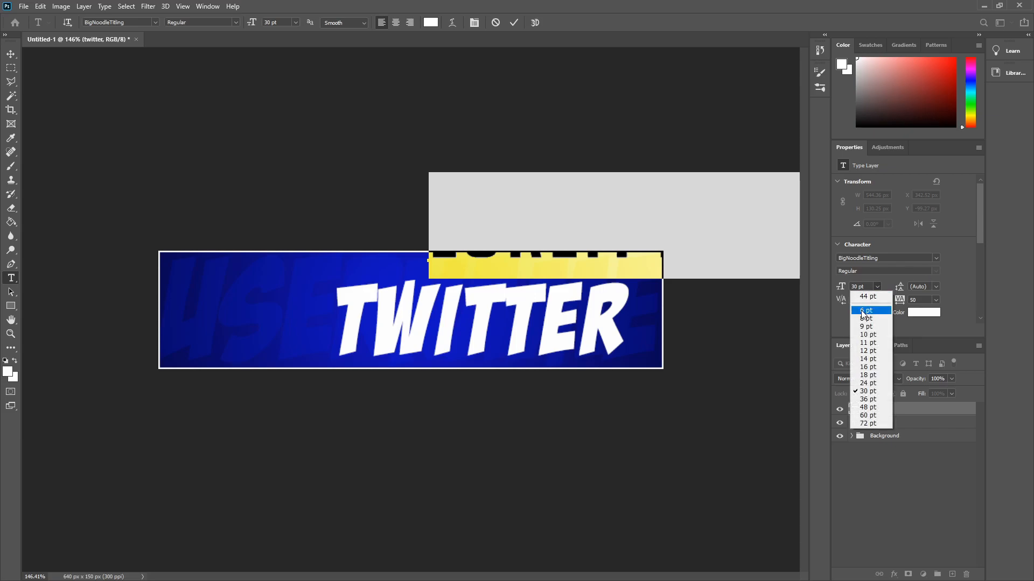
left_click(861, 308)
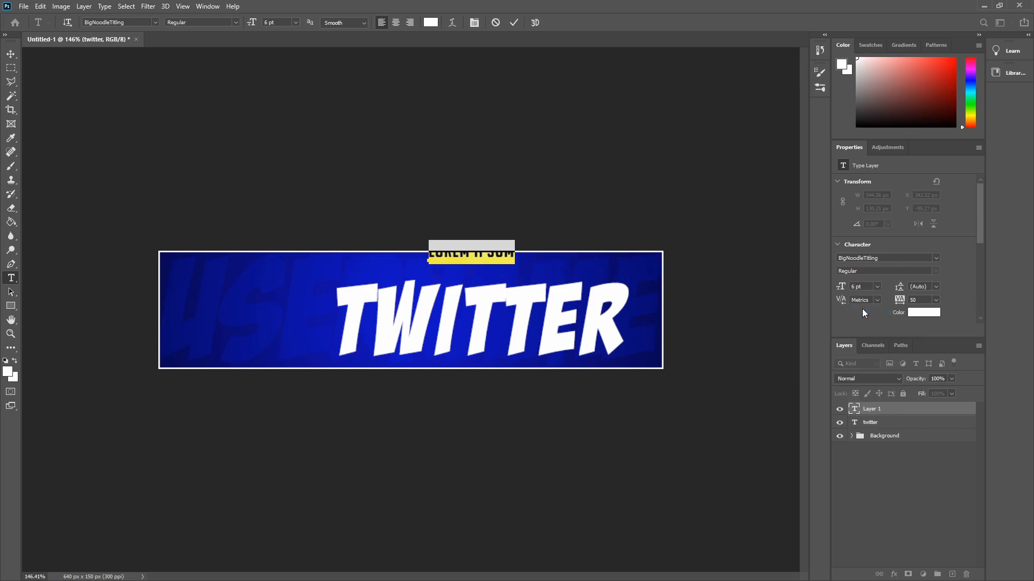
left_click(936, 300)
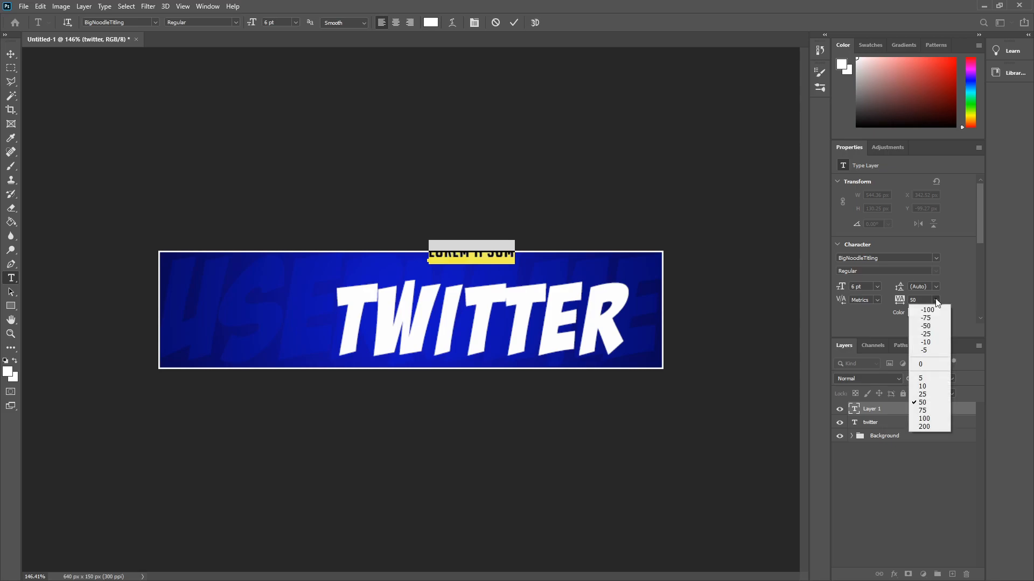
left_click(929, 426)
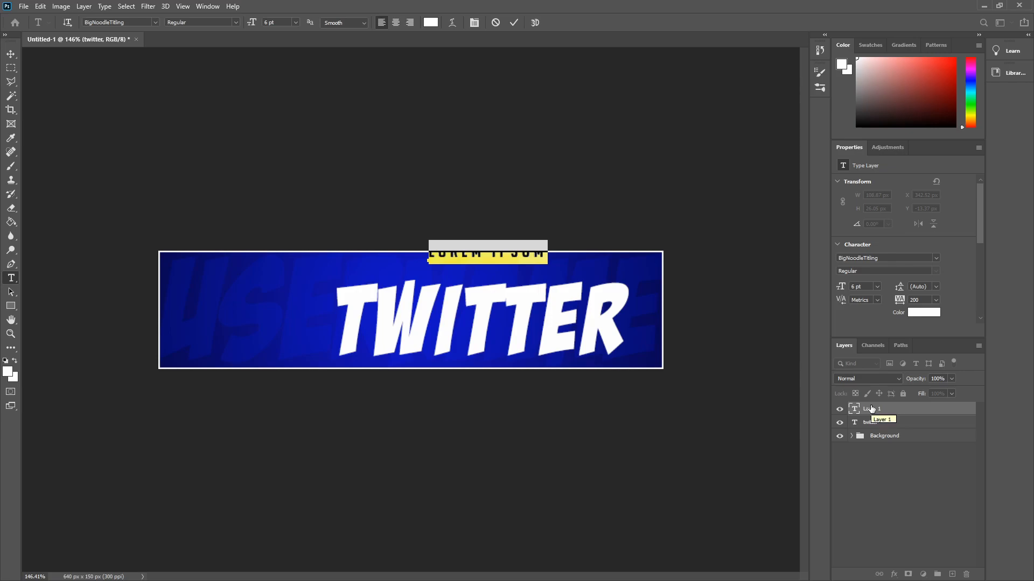
Enter FOLLOW ME FOR UPDATES as the text and move it above TWITTER to about X 273 px, Y 13 px
type("FOLLOW")
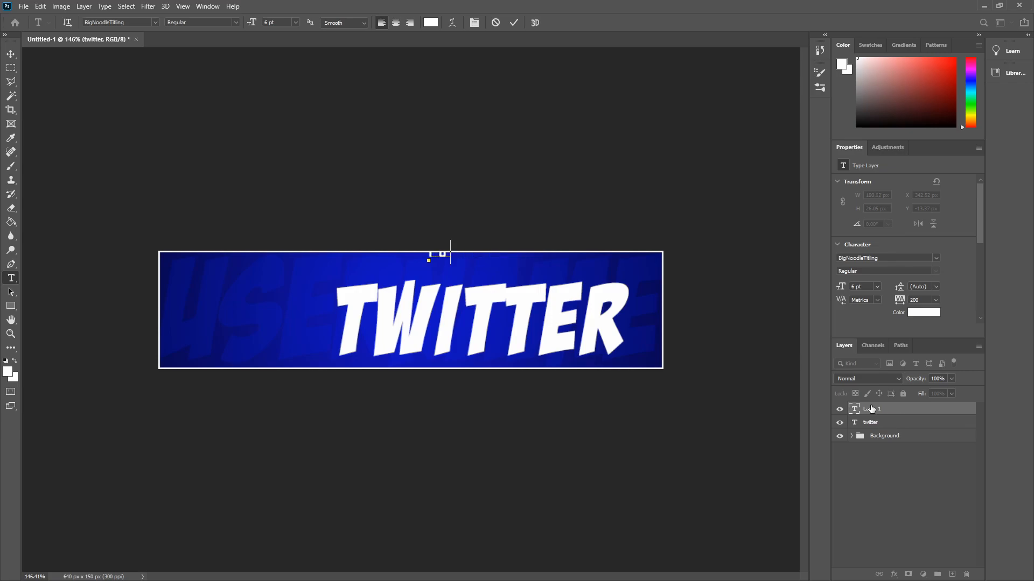
type(" ME FOR UPDATES")
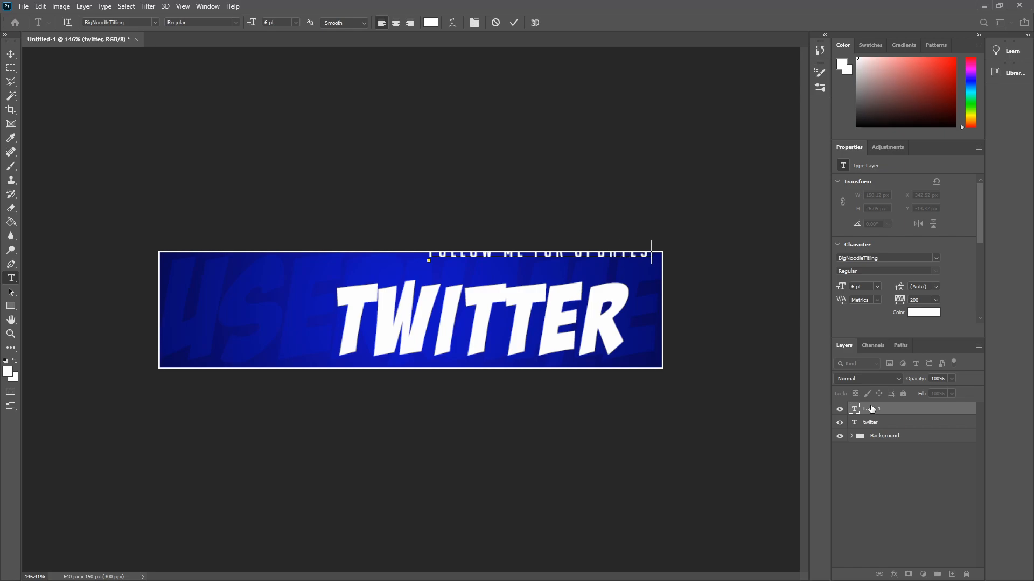
left_click(515, 23)
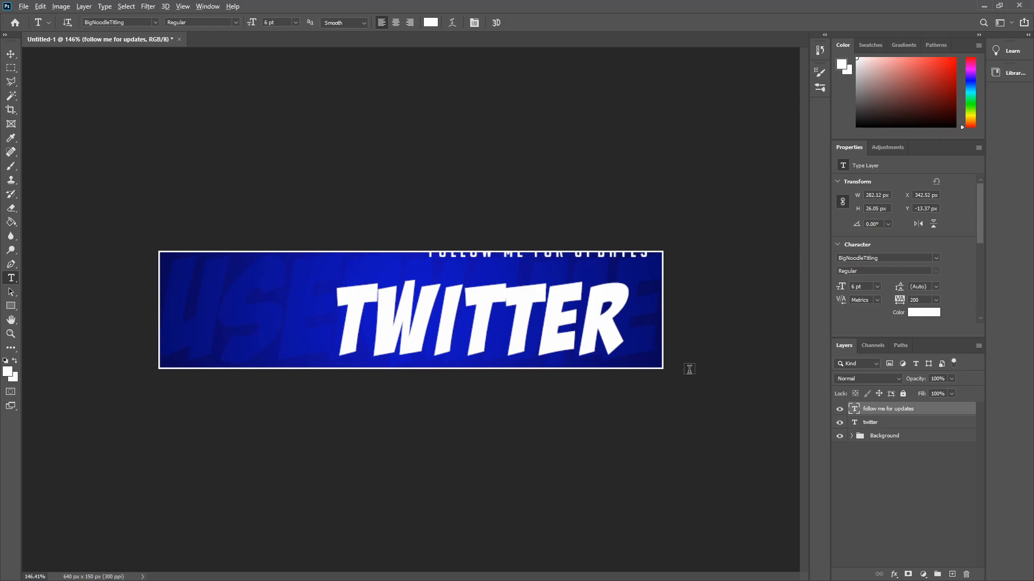
scroll(689, 370, "up", 5)
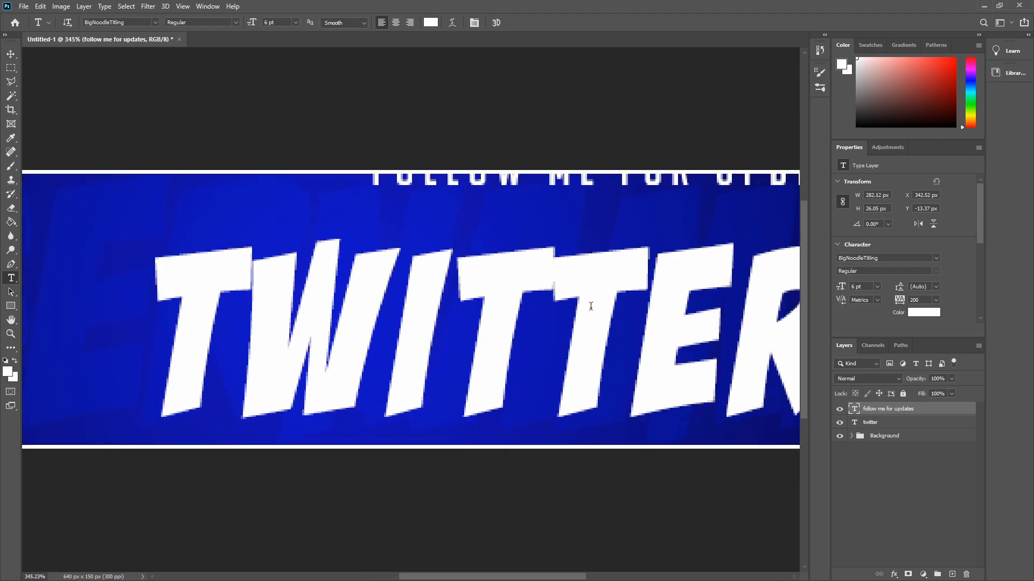
key("v")
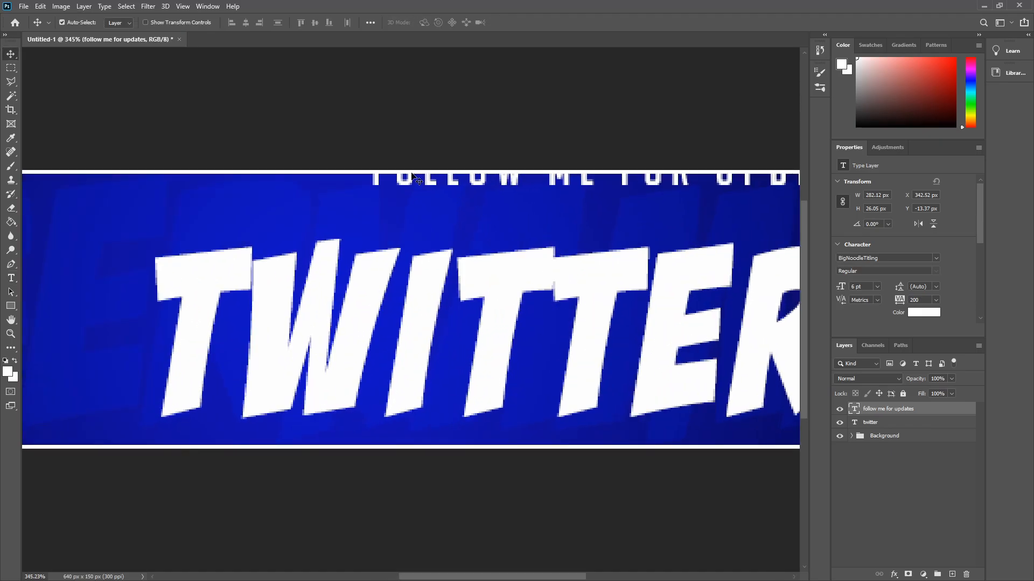
left_click_drag(410, 183, 286, 231)
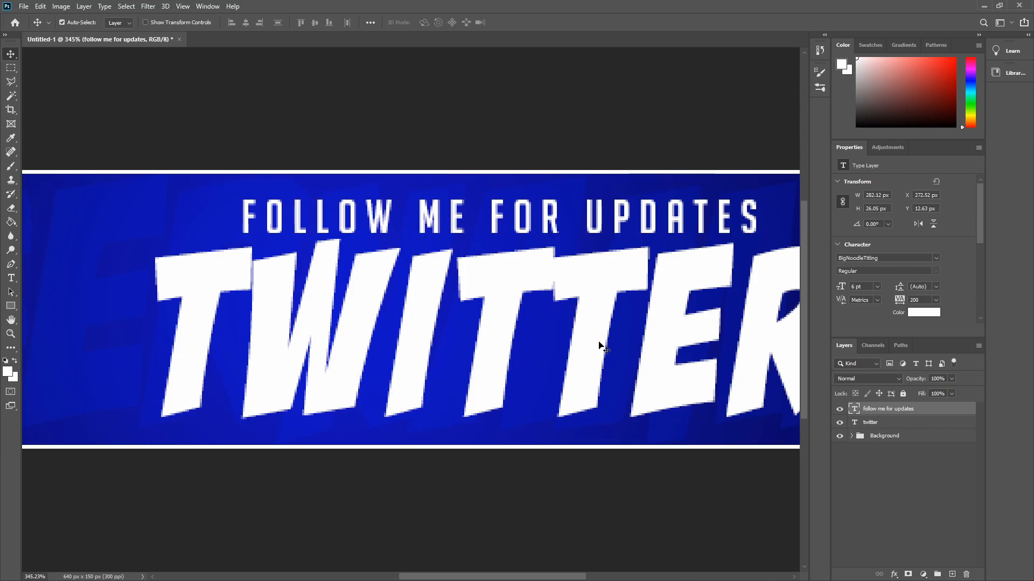
scroll(602, 347, "down", 5)
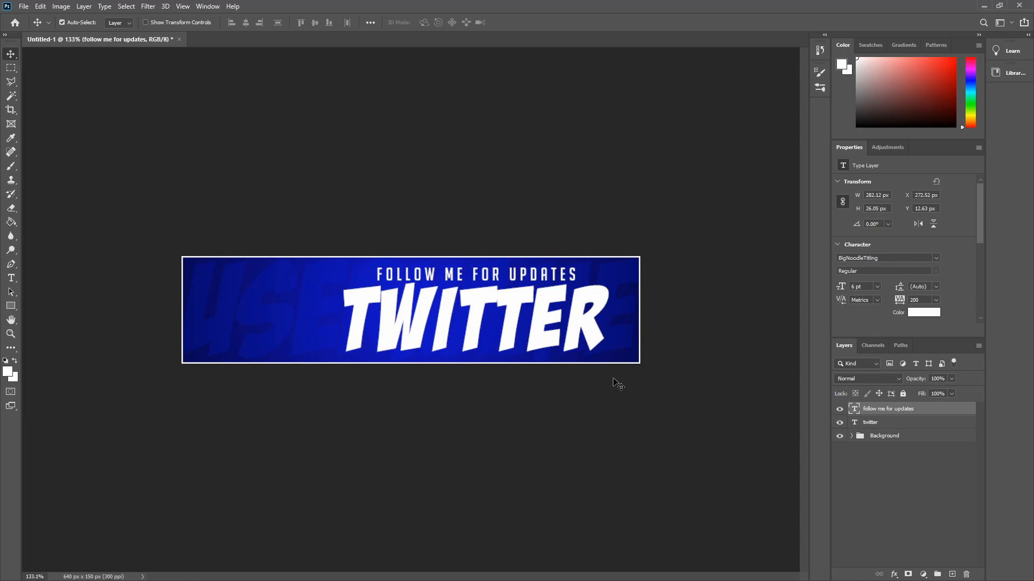
Add a black drop shadow to the twitter layer with 75% opacity, 90° angle, distance 5 px, spread 0% and size 15 px
left_click(921, 426)
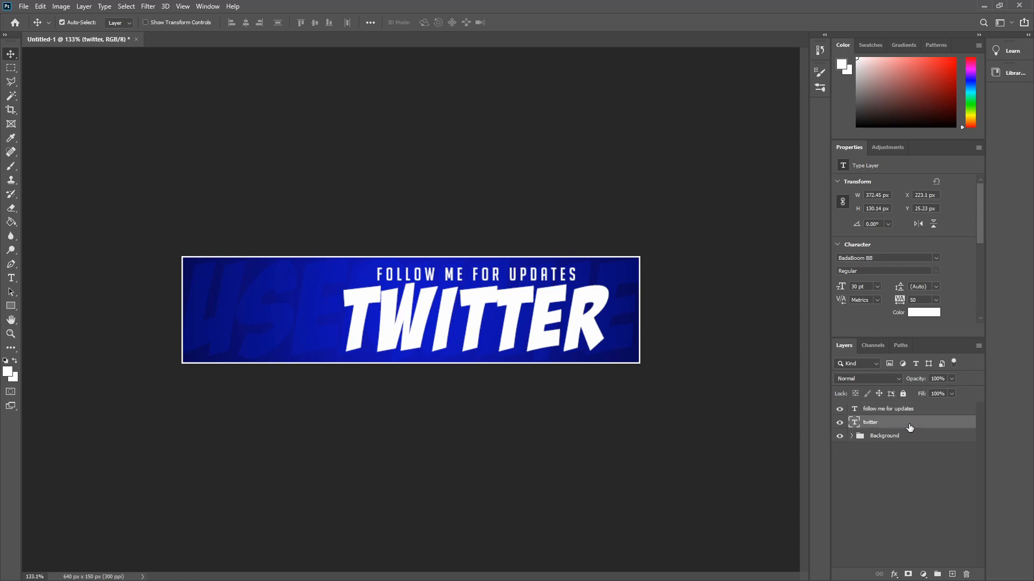
double_click(910, 427)
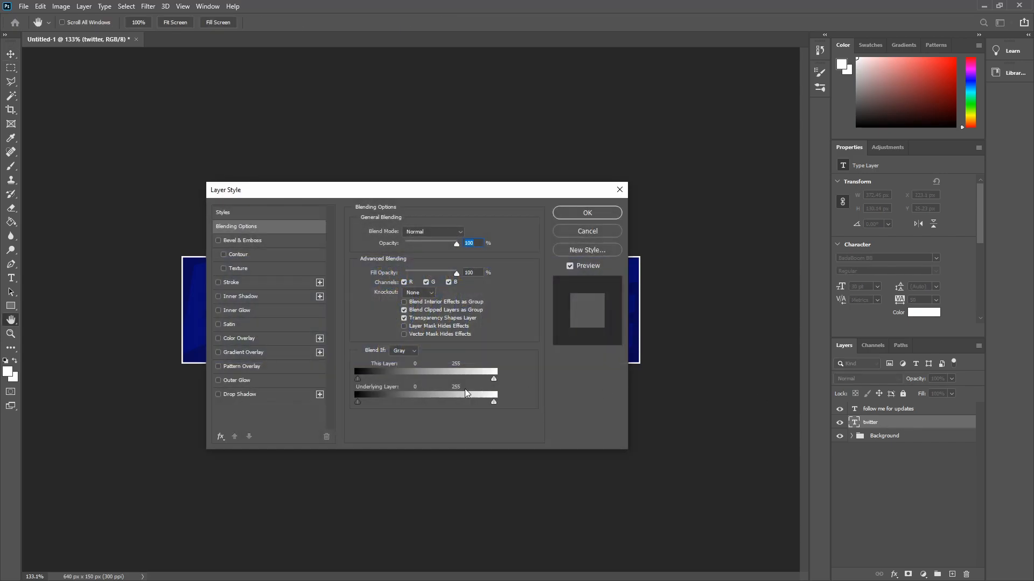
left_click(278, 397)
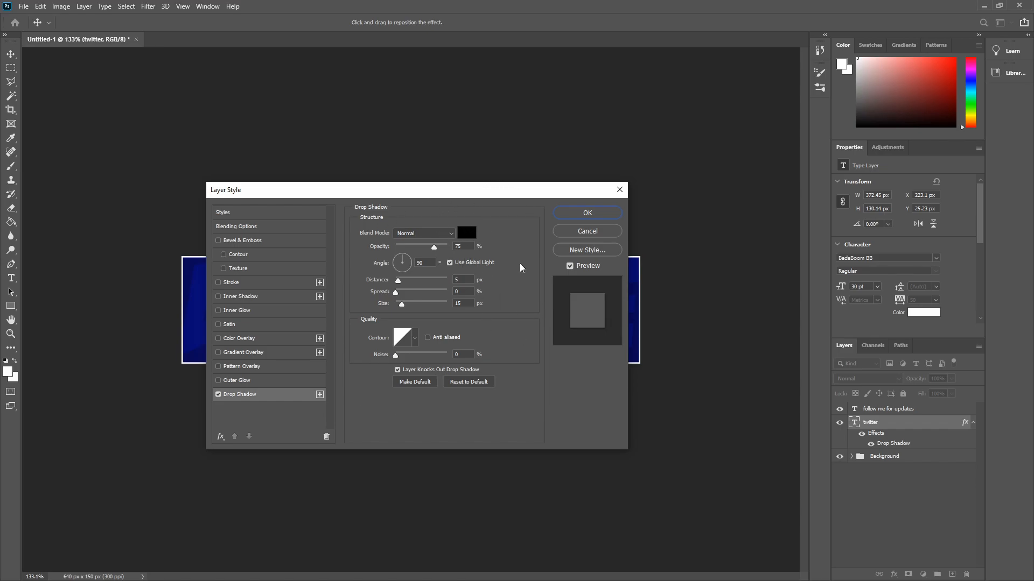
left_click(587, 214)
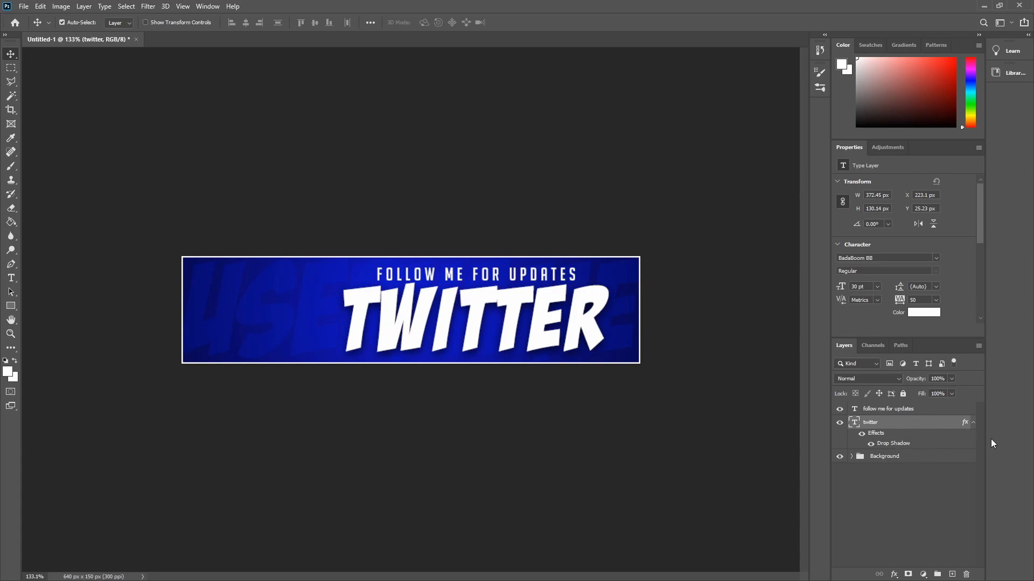
Merge the follow me for updates and twitter layers and move the merged lettering to about X 230 px, Y 22 px
left_click(935, 412, "shift")
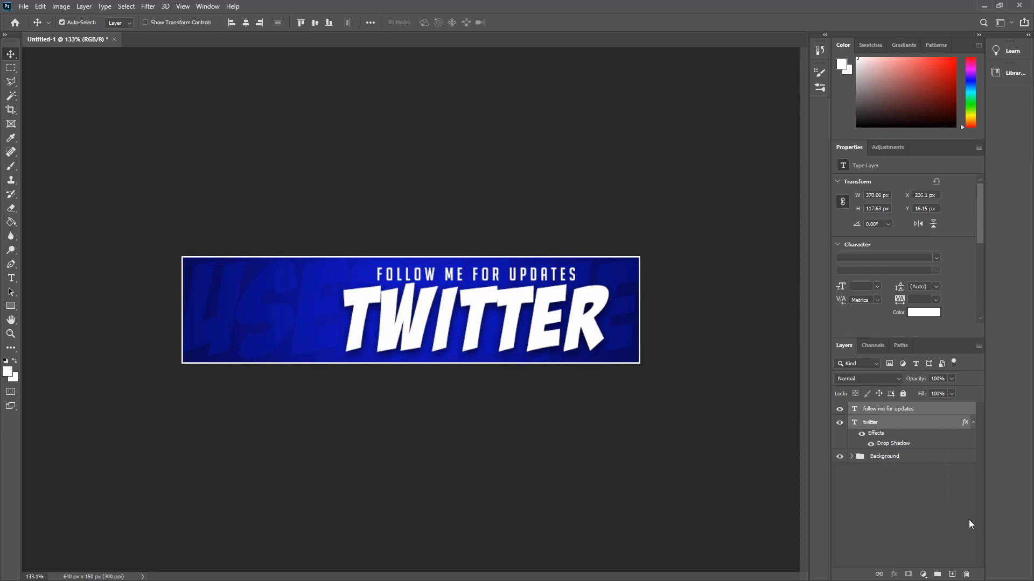
left_click(85, 6)
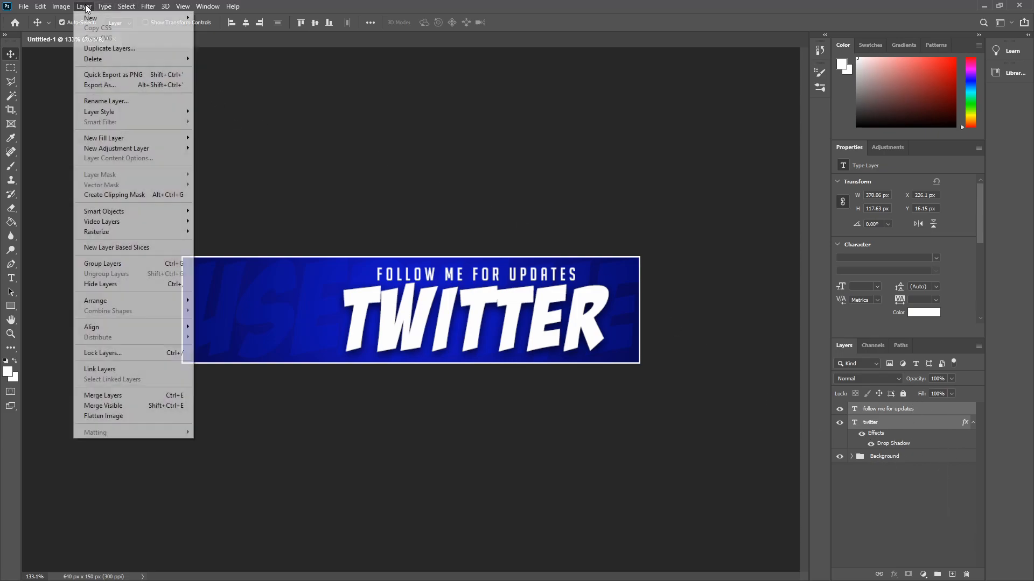
left_click(125, 396)
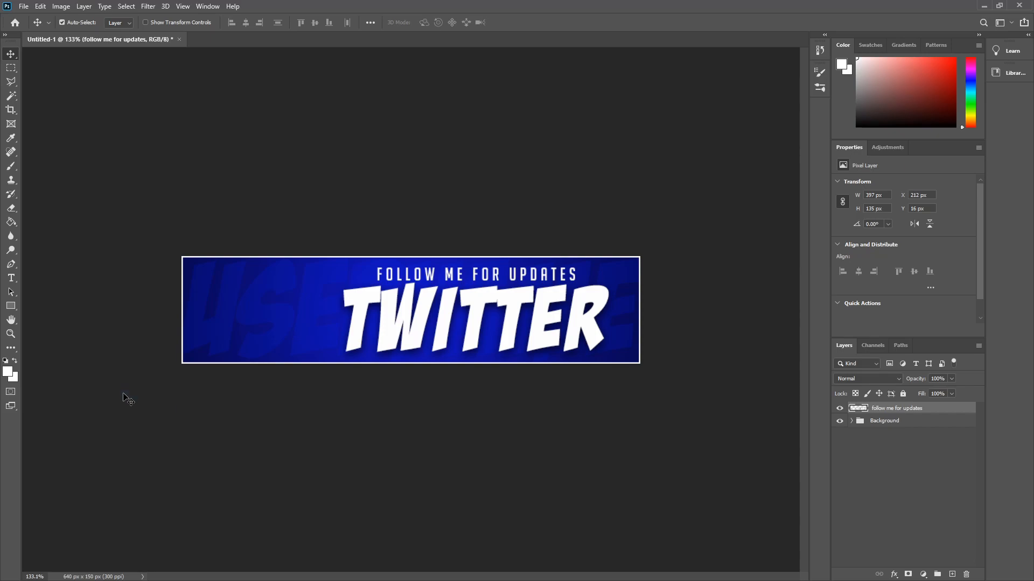
left_click_drag(386, 346, 362, 338)
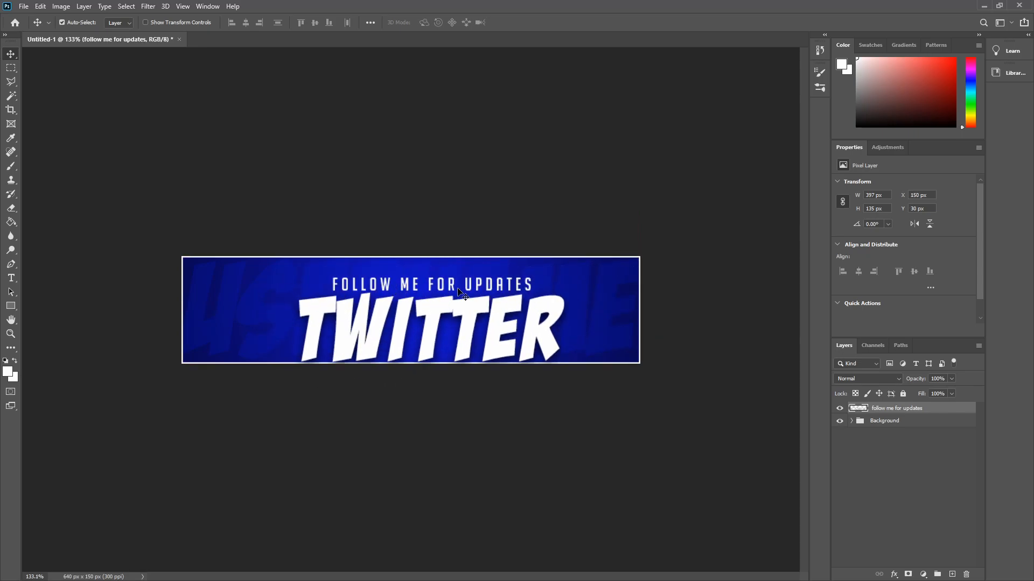
left_click_drag(427, 308, 484, 304)
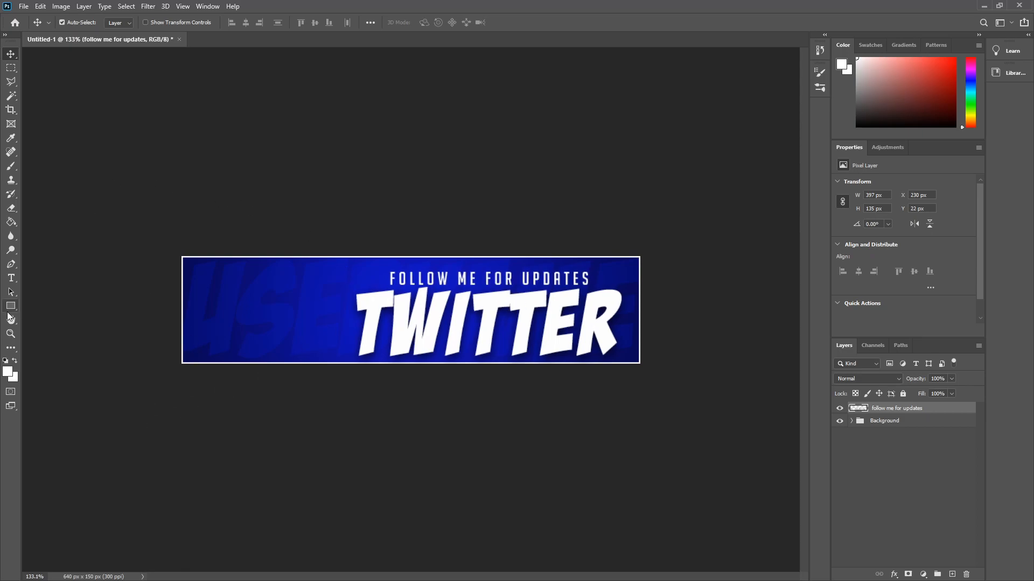
Create a rectangle shape 3 px wide and 125 px high in the banner's empty area beside the lettering
left_click(11, 305)
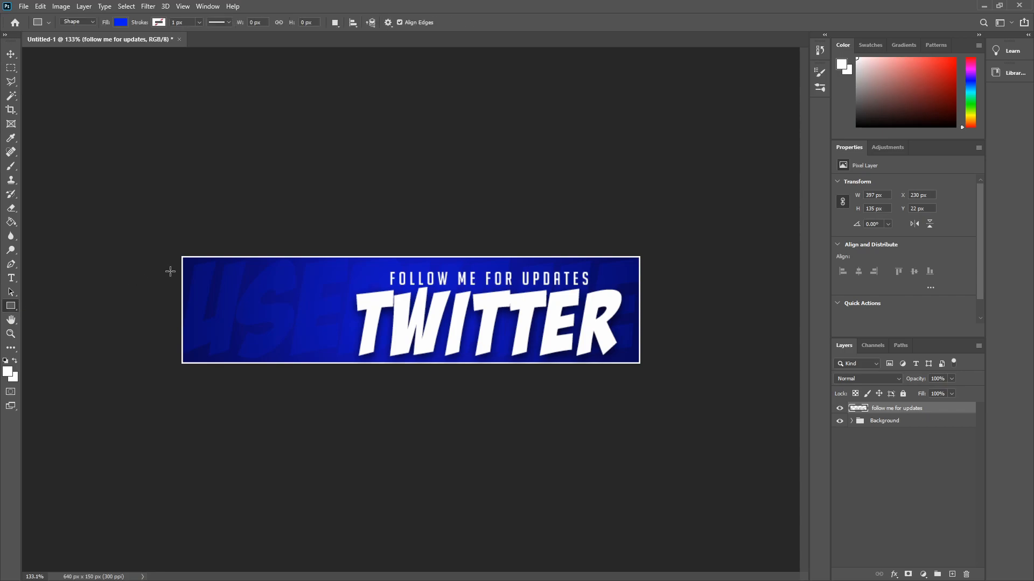
left_click(262, 310)
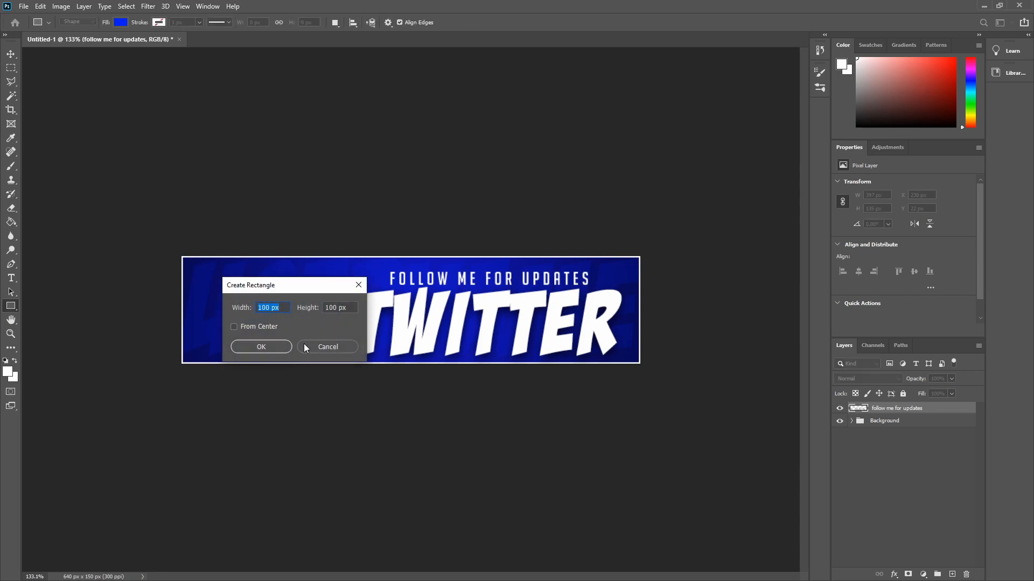
type("3")
key("Tab")
type("12")
key("Return")
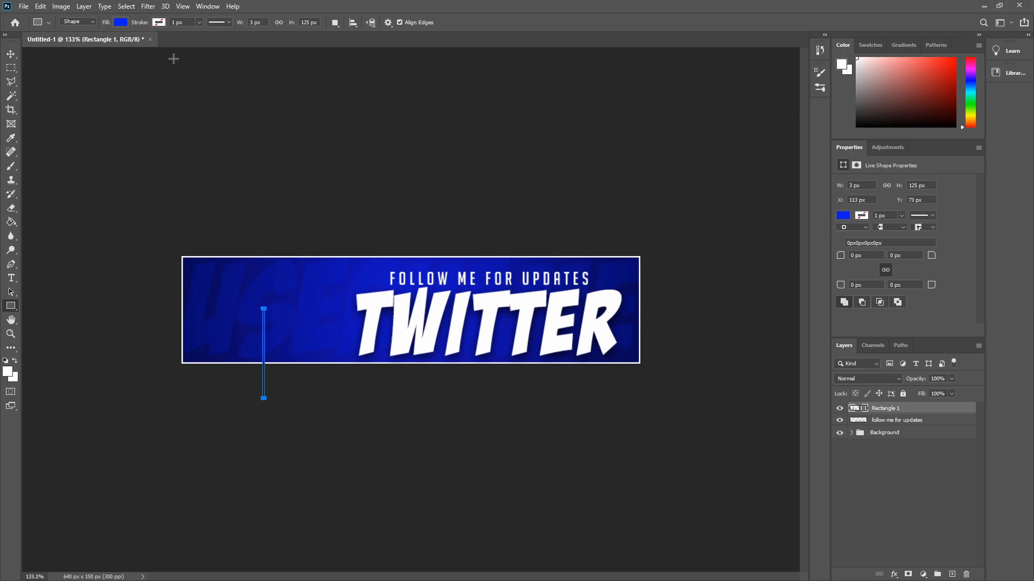
Fill the thin rectangle with white and move it beside the lettering to about X 179 px, Y 13 px
left_click(844, 215)
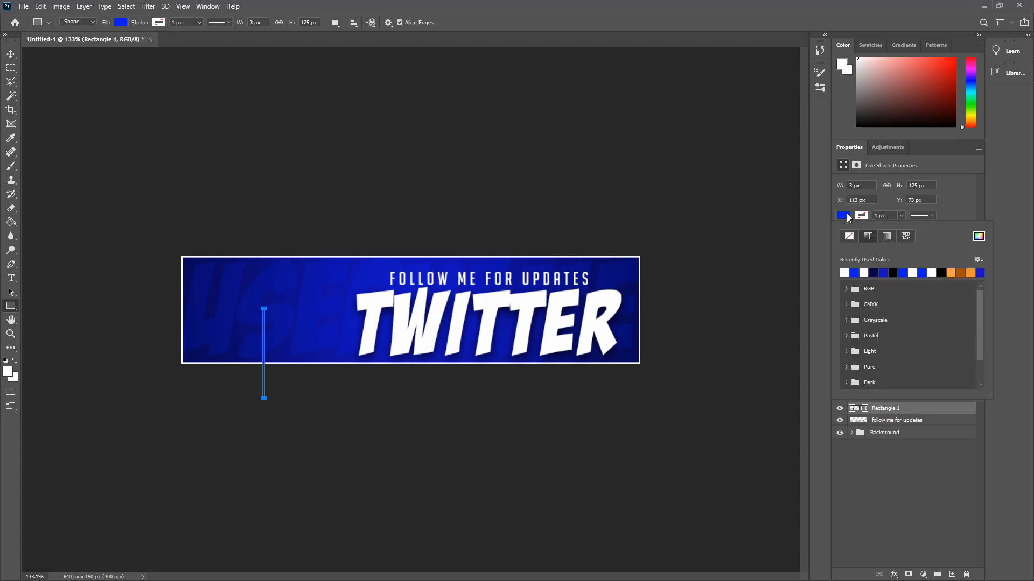
left_click(845, 272)
left_click(367, 327)
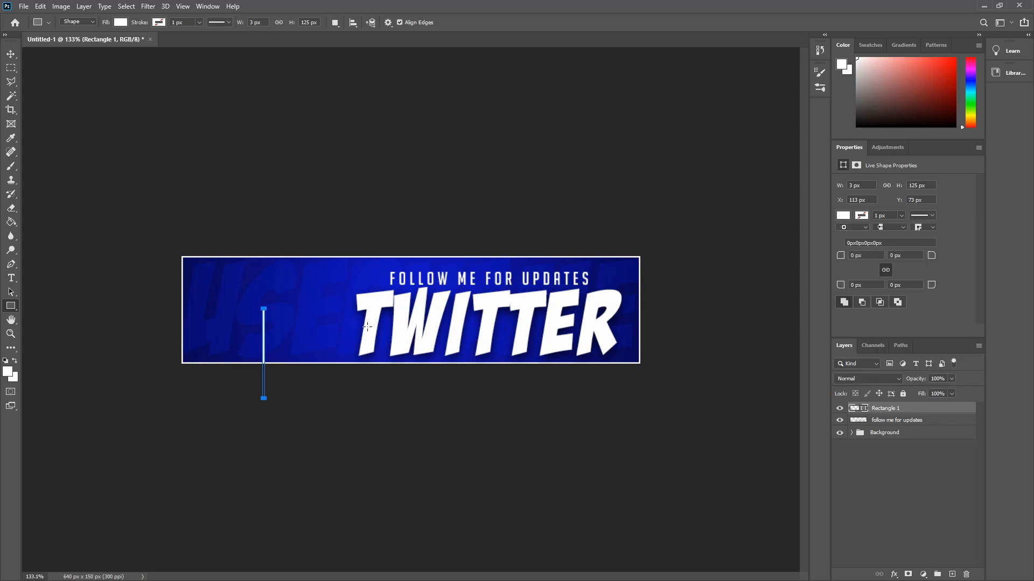
key("v")
left_click_drag(265, 325, 313, 288)
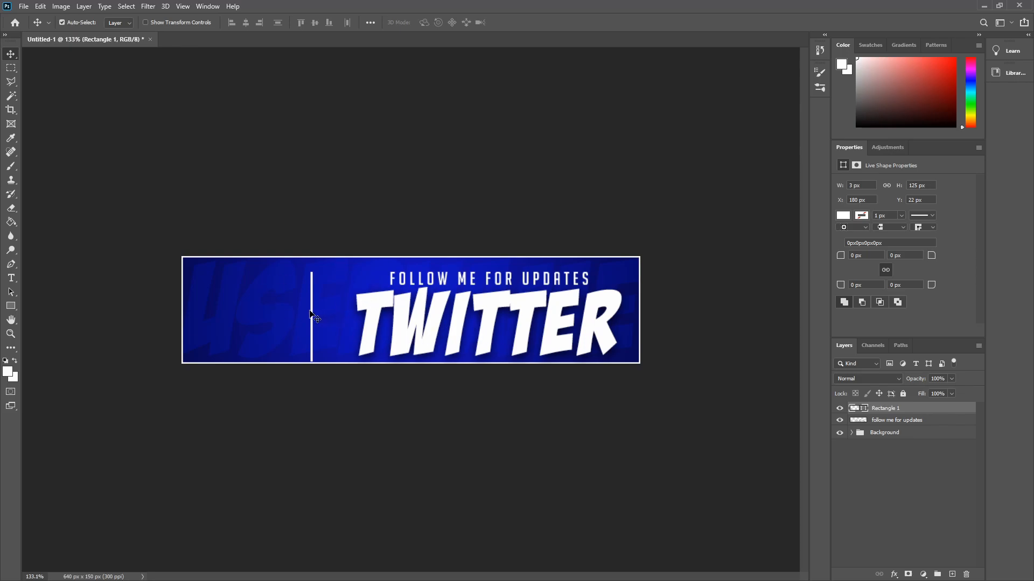
left_click_drag(312, 313, 311, 308)
Place the Twitter logo from the Logos folder as an embedded image, positioned beside the divider line at about X 45 px, Y 35 px
left_click(23, 6)
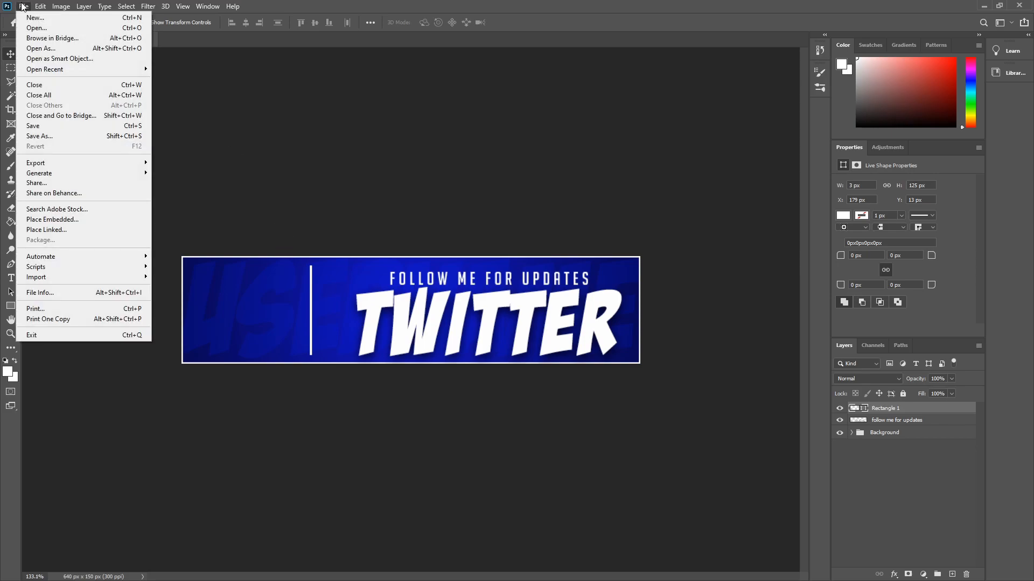
left_click(50, 220)
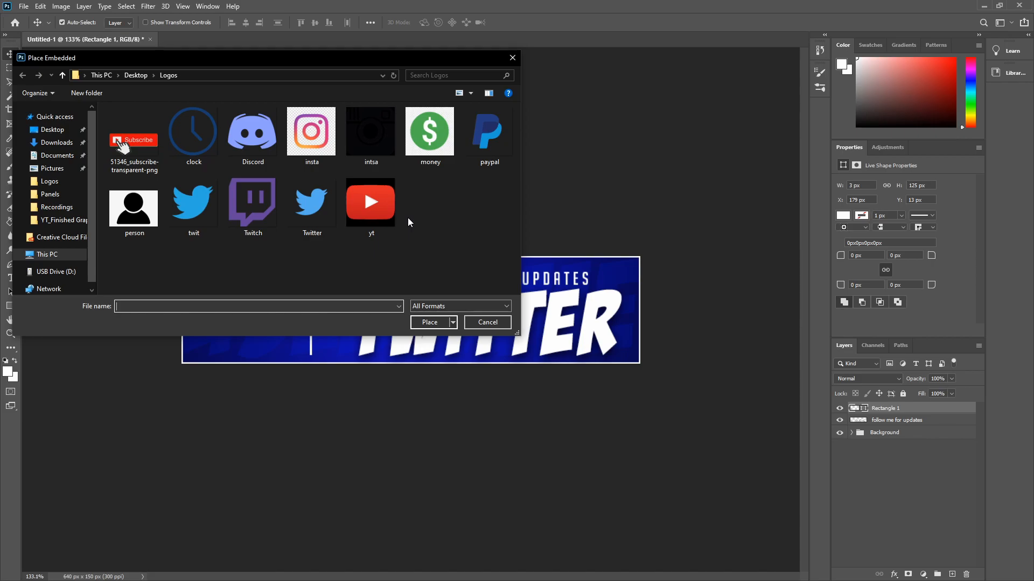
left_click(325, 221)
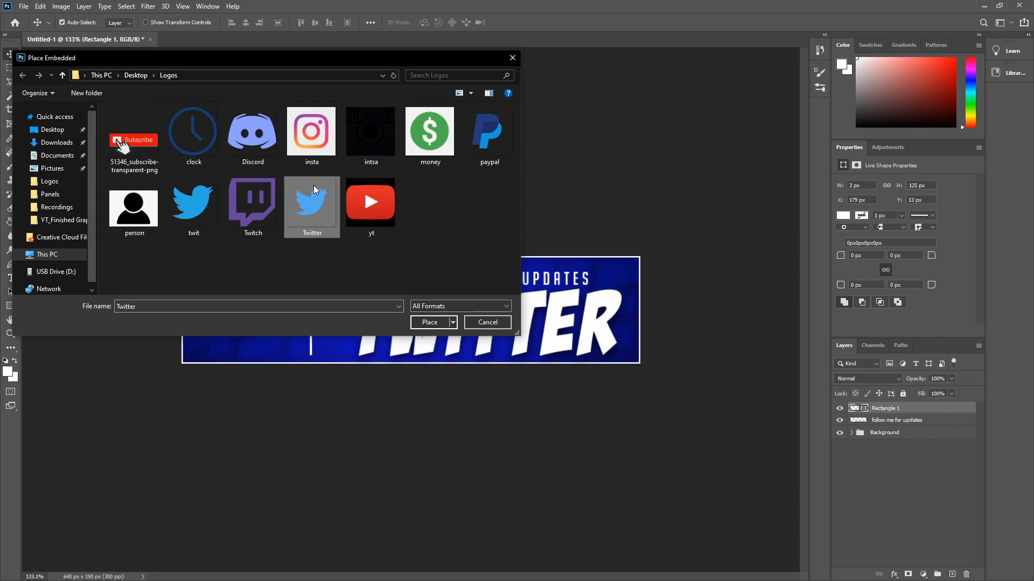
left_click(425, 322)
left_click_drag(430, 311, 269, 311)
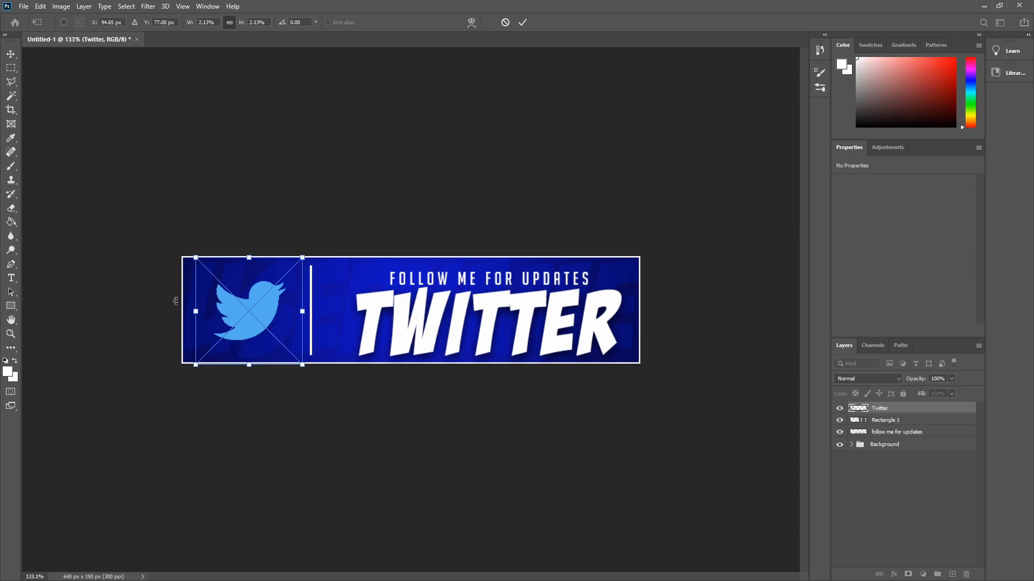
left_click(522, 22)
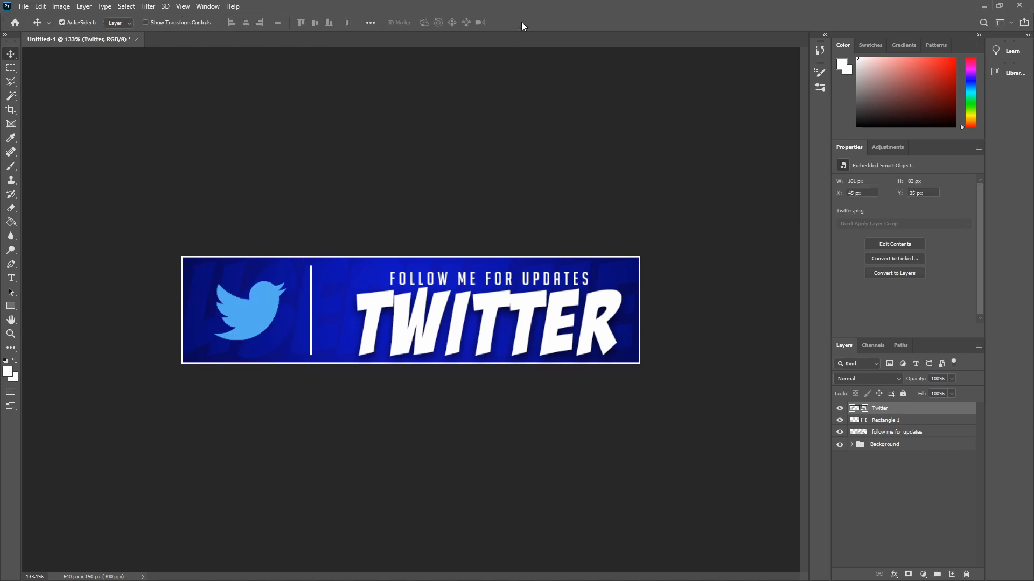
Give the Twitter logo a white color overlay and a black drop shadow with 75% opacity, 5 px distance and 15 px size
double_click(913, 412)
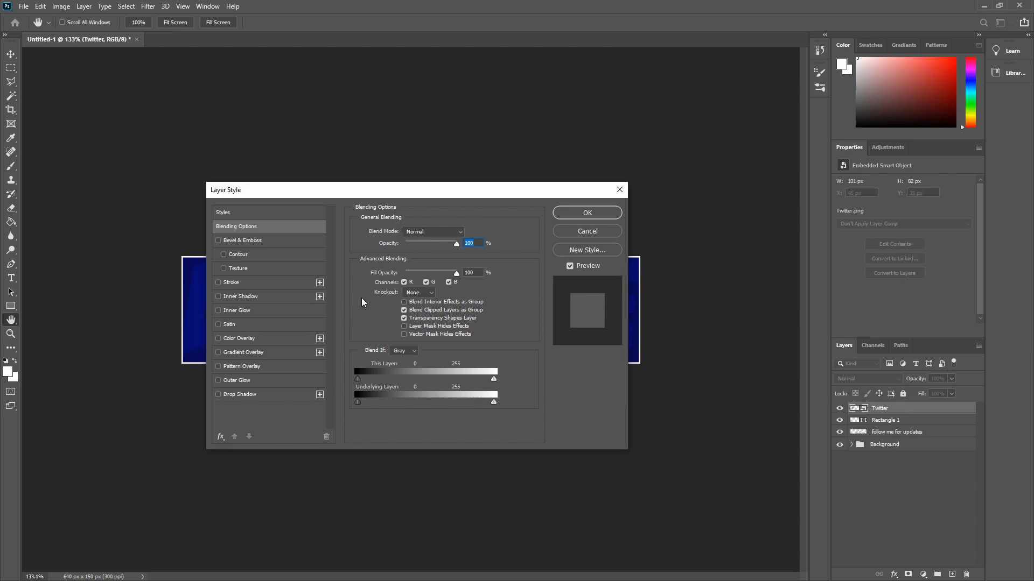
left_click(239, 339)
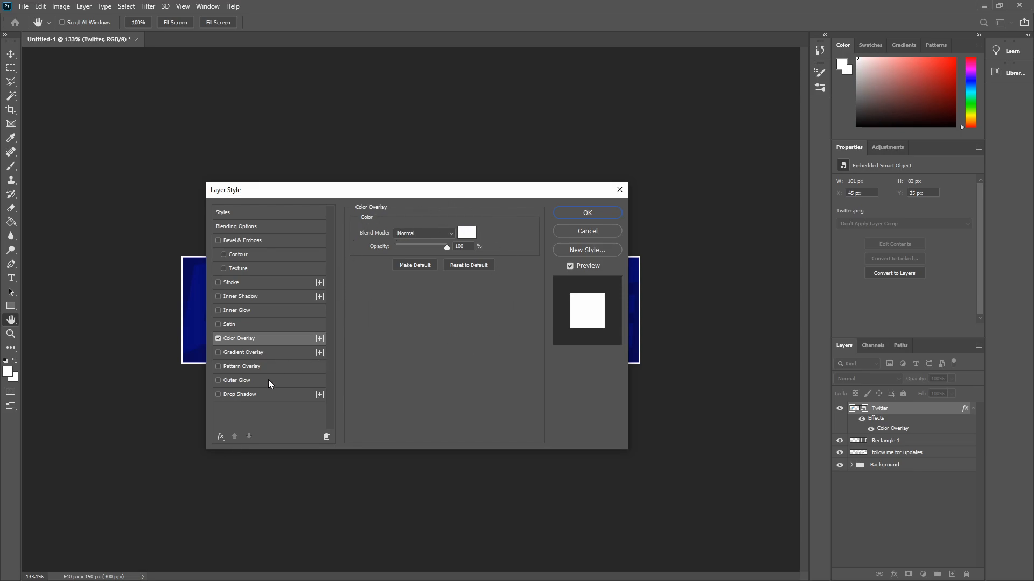
left_click(261, 395)
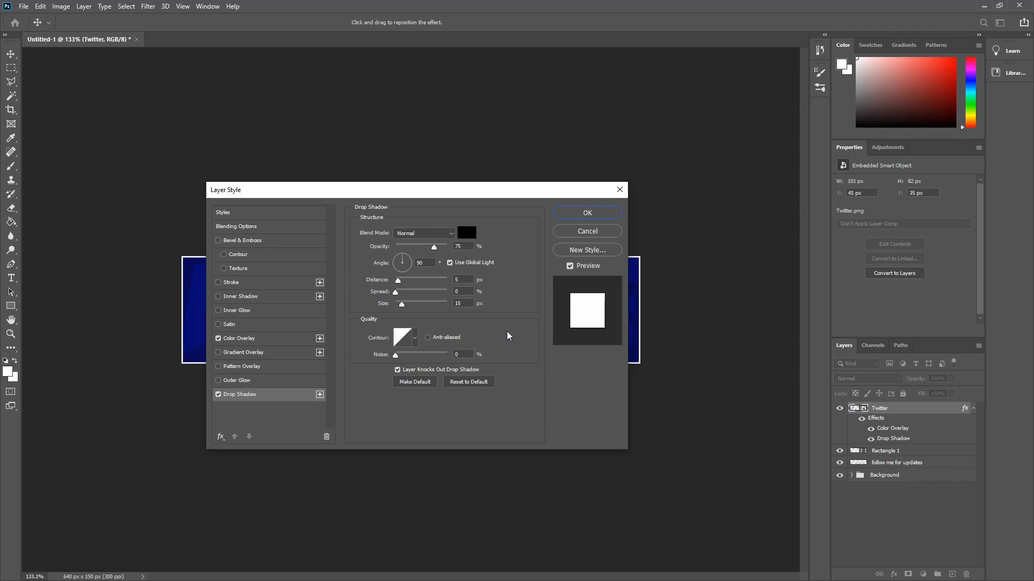
left_click(571, 211)
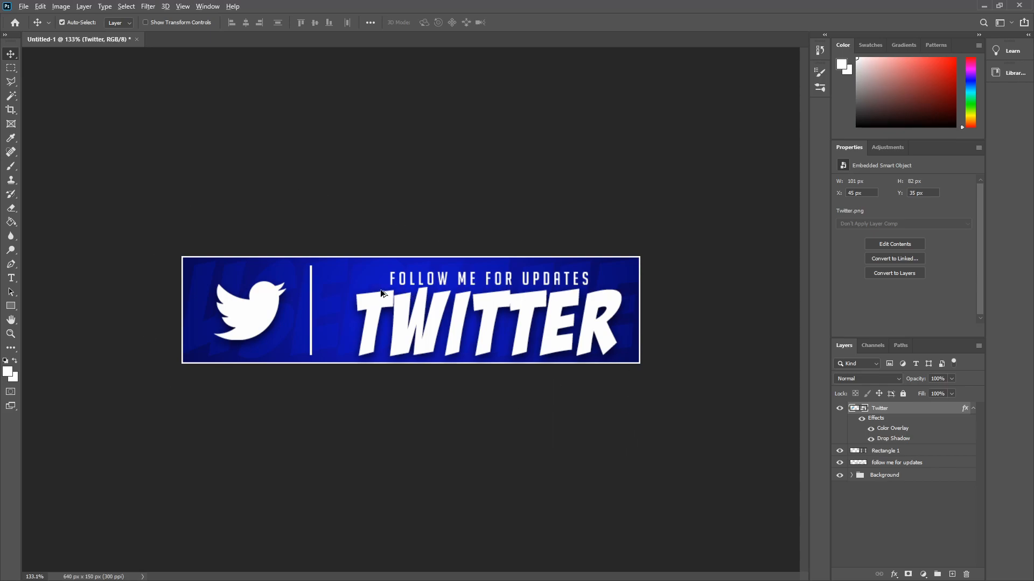
Move the lettering to about X 215 px, Y 15 px, the divider line to about X 197 px and the logo to about X 66 px
scroll(400, 350, "up", 4)
mouse_move(425, 344)
left_mouse_down()
mouse_move(430, 360)
mouse_move(411, 356)
left_mouse_up()
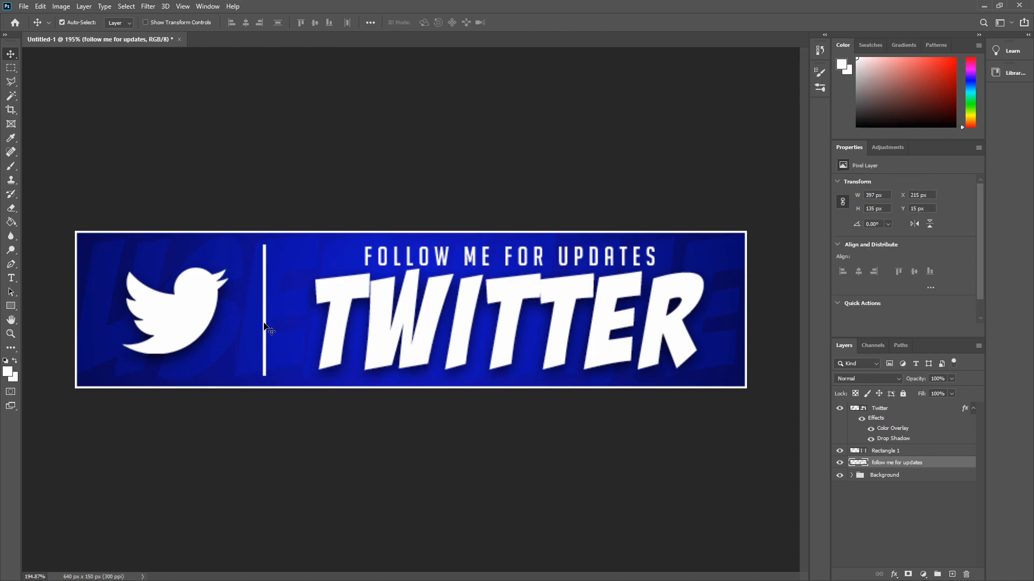
left_click_drag(264, 325, 285, 324)
left_click_drag(173, 326, 195, 322)
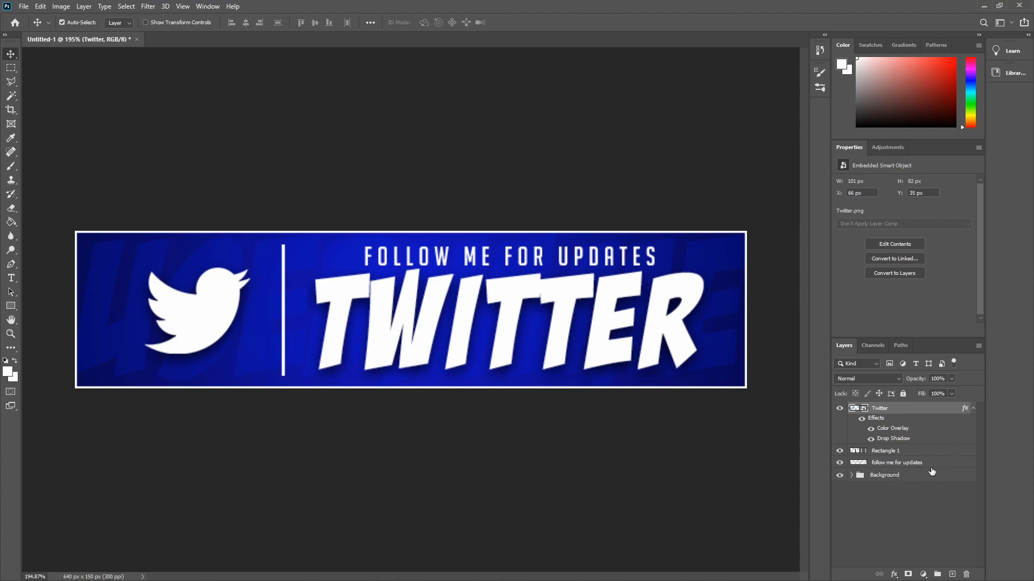
Shift the logo, divider and lettering together to centre them in the banner, with the divider at about X 178 px, Y 15 px
left_click(951, 464, "shift")
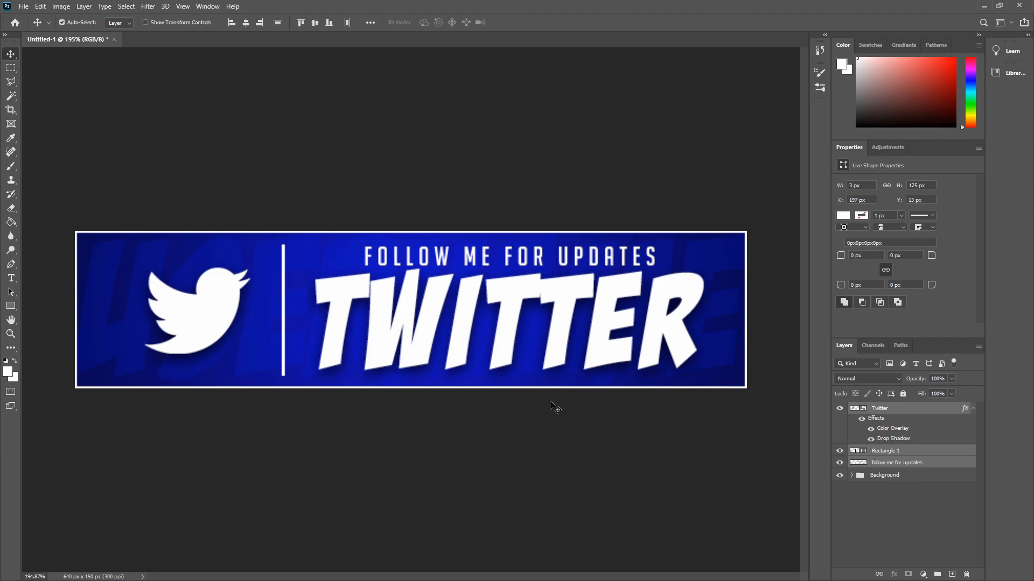
left_click_drag(506, 307, 492, 308)
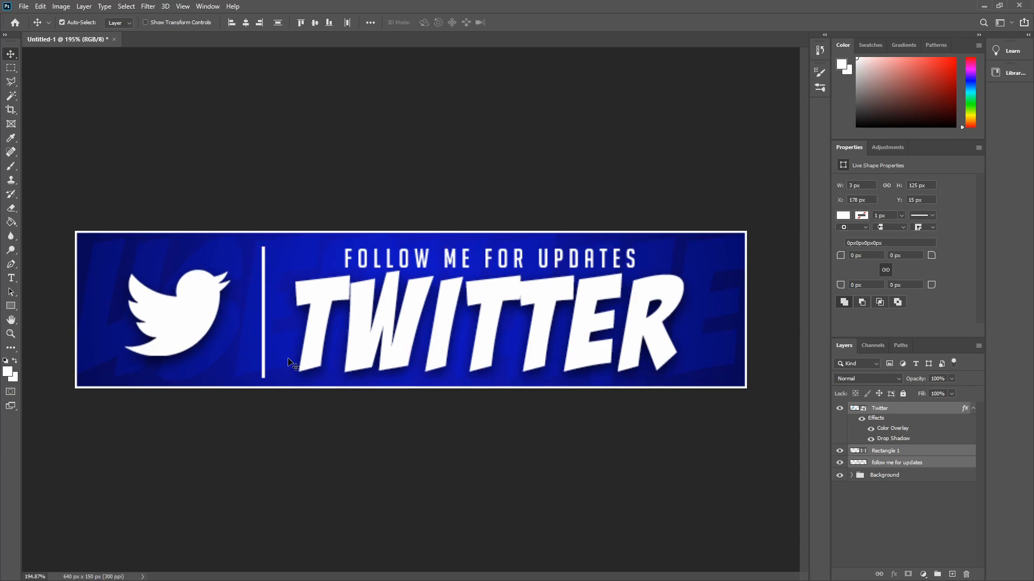
scroll(290, 364, "down", 3)
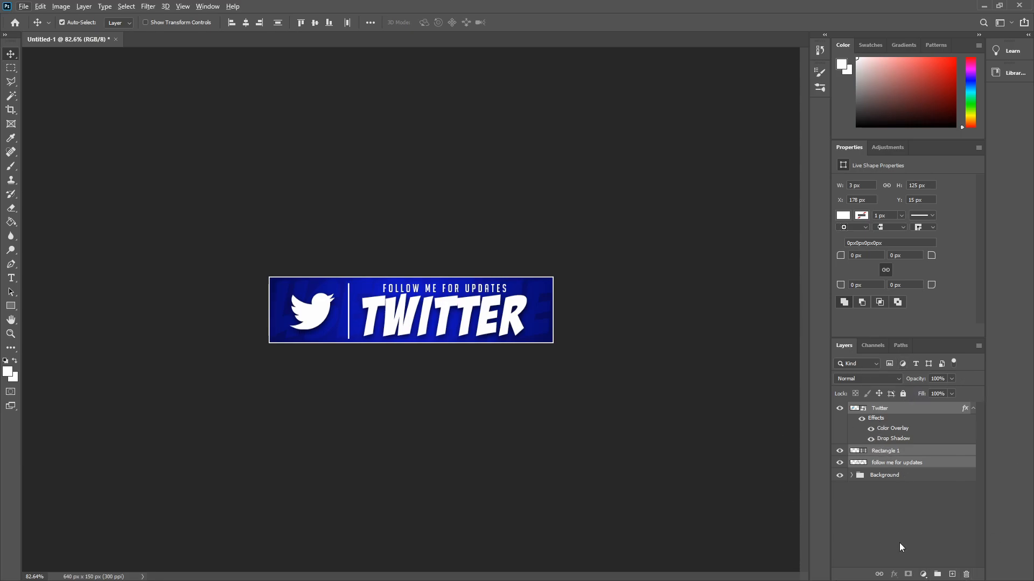
Group the logo, divider and lettering layers, name the group Twitter and hide it
left_click(937, 574)
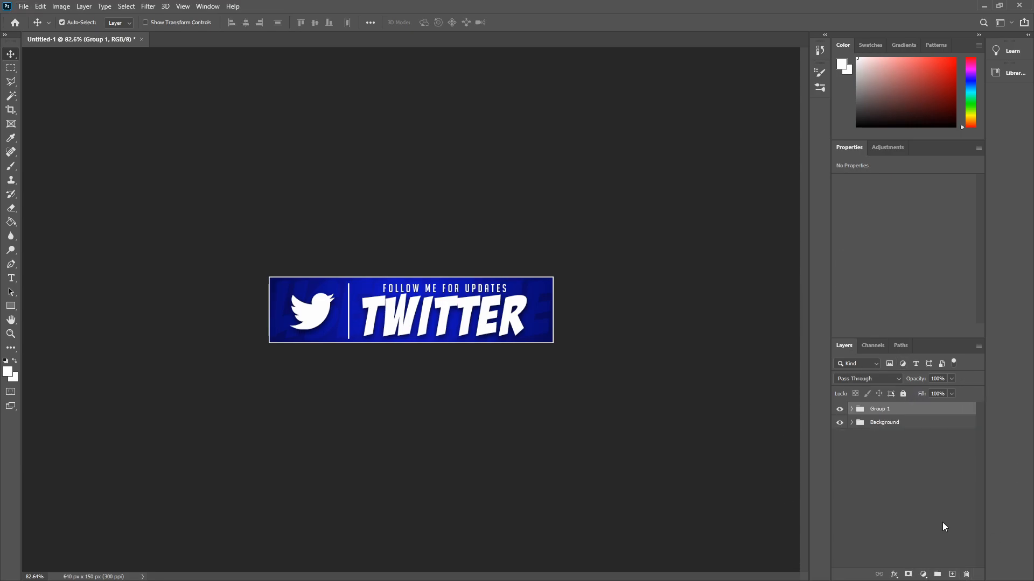
double_click(880, 409)
type("Twitter")
left_click(896, 464)
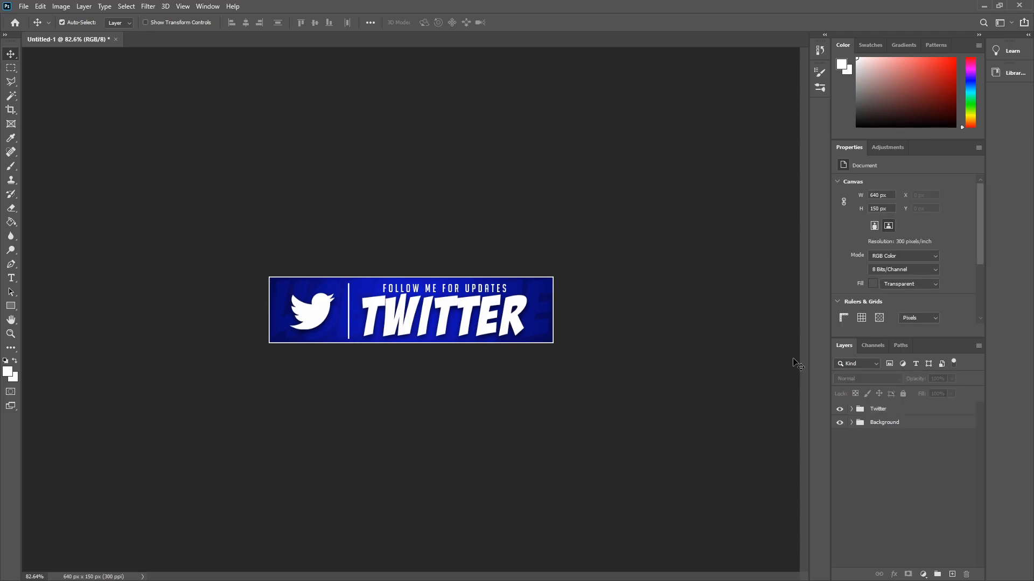
left_click(910, 412)
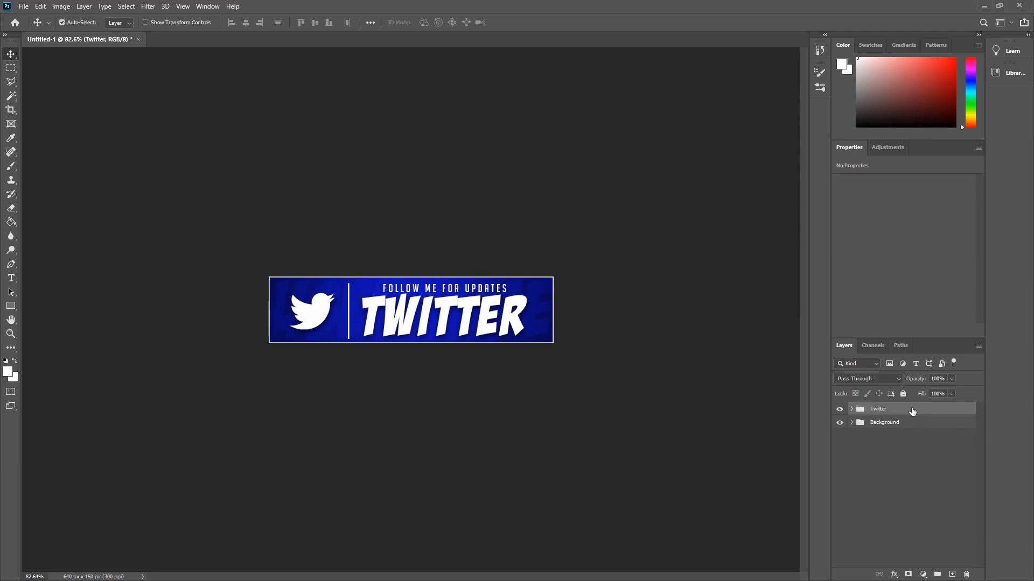
left_click(839, 410)
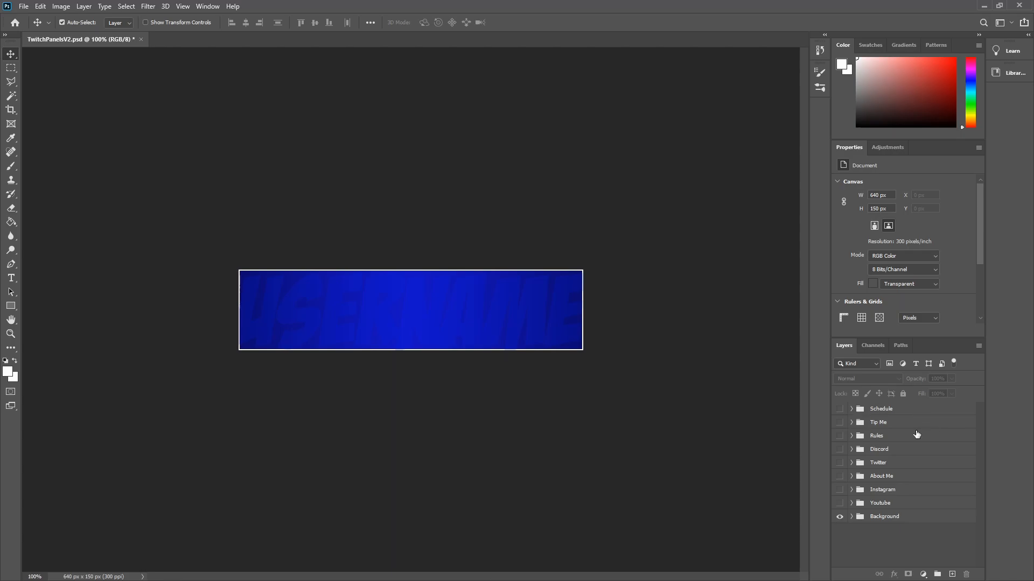
Preview each panel of TwitchPanelsV2.psd by showing and hiding the groups from Schedule through Youtube one at a time
left_click(839, 410)
left_click(840, 423)
left_click(839, 424)
left_click(839, 436)
left_click(840, 436)
left_click(840, 449)
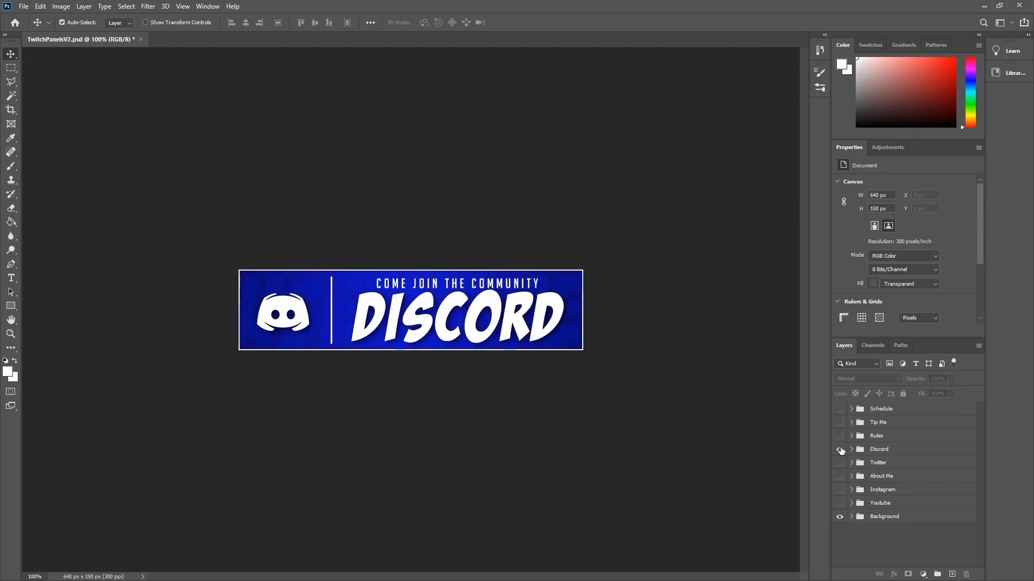
left_click(839, 450)
left_click(839, 463)
left_click(839, 463)
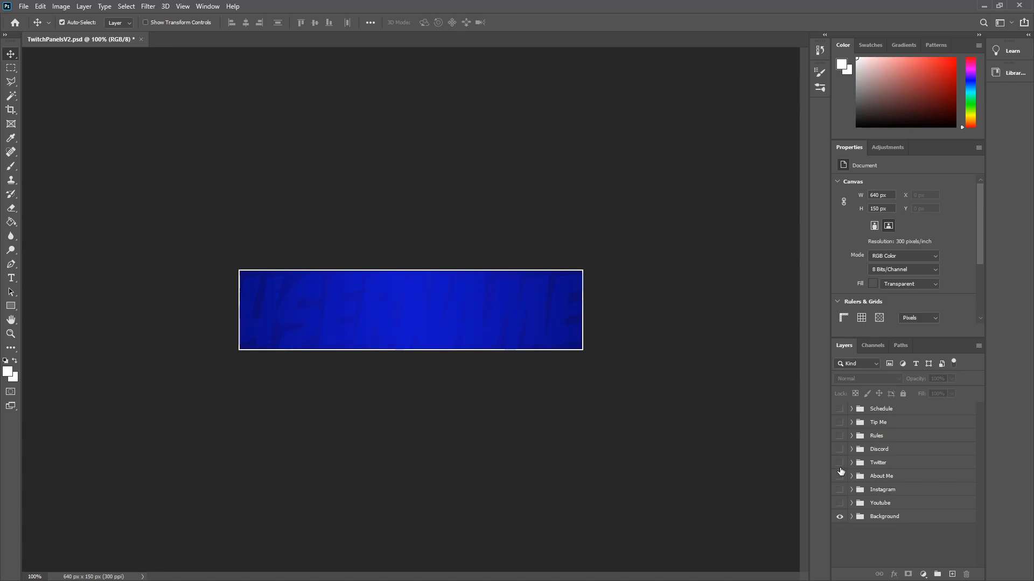
left_click(839, 477)
left_click(839, 477)
left_click(840, 490)
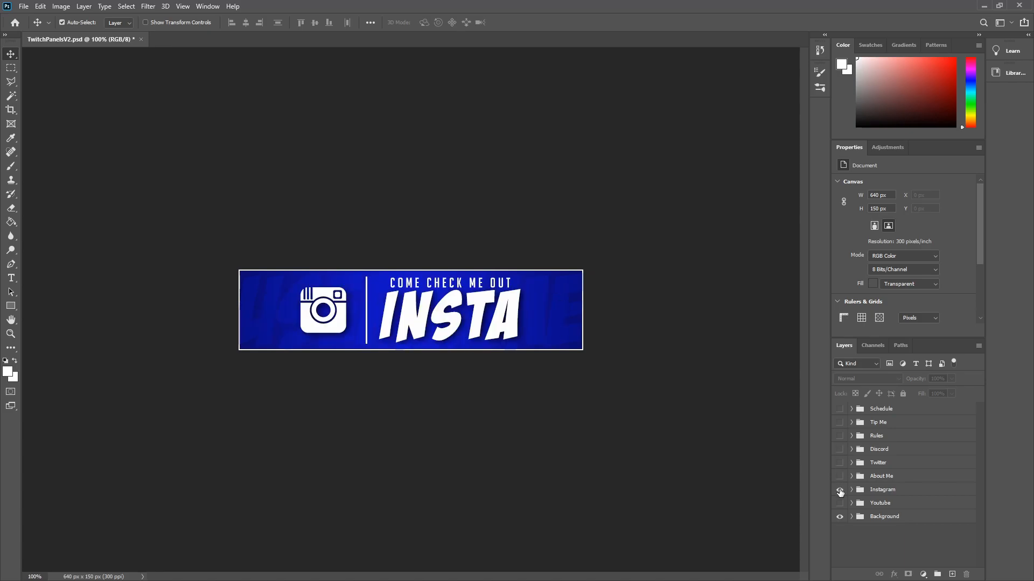
left_click(840, 490)
left_click(839, 503)
left_click(840, 504)
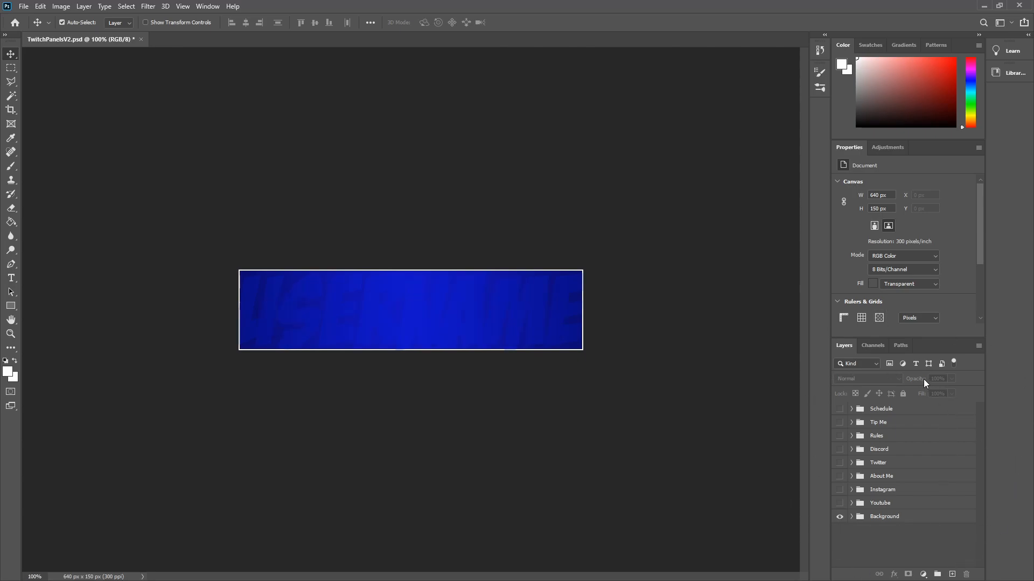
Show the Schedule group over the background and start a quick PNG export of the panel
left_click(840, 411)
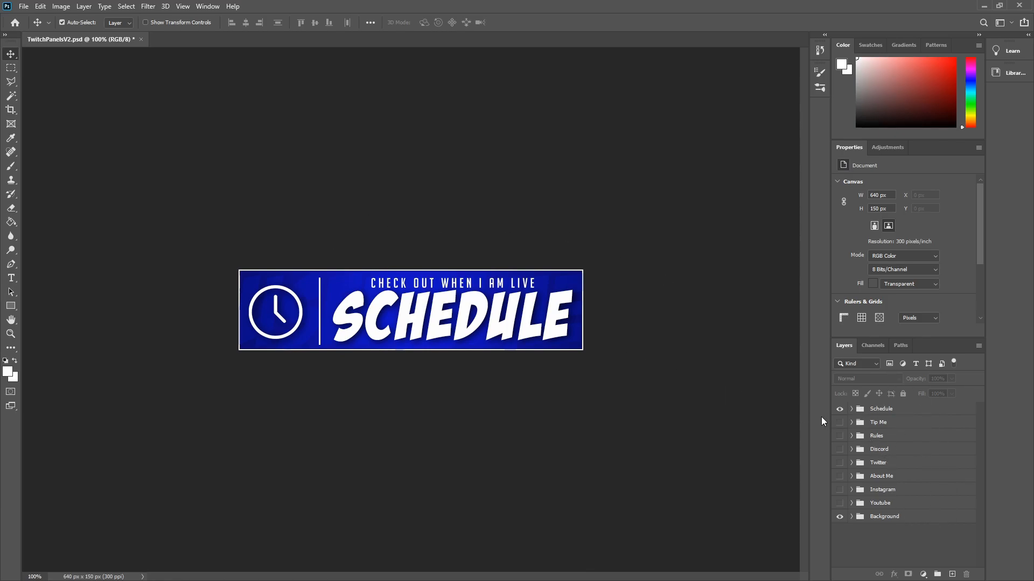
left_click(24, 6)
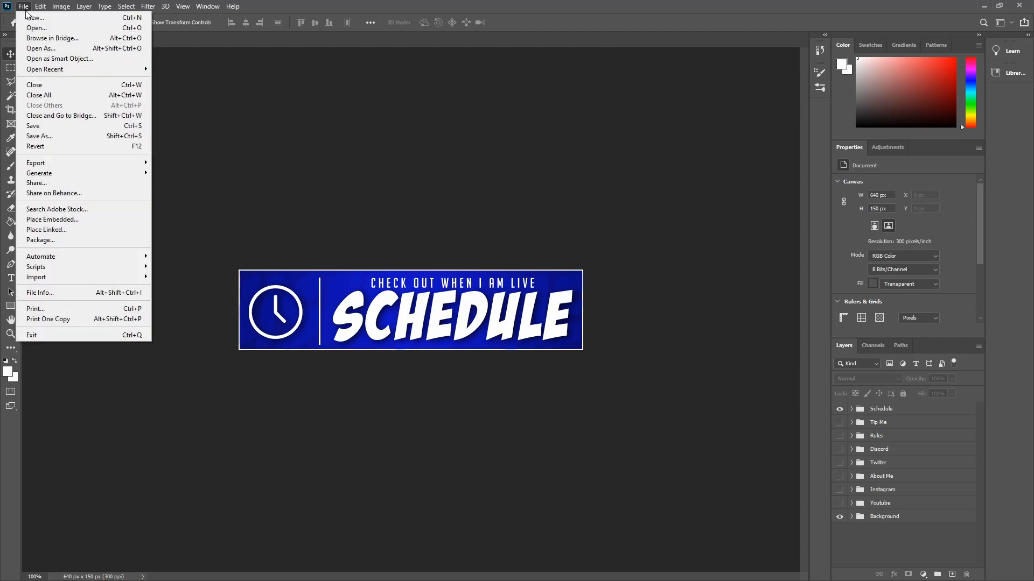
mouse_move(59, 164)
left_click(173, 163)
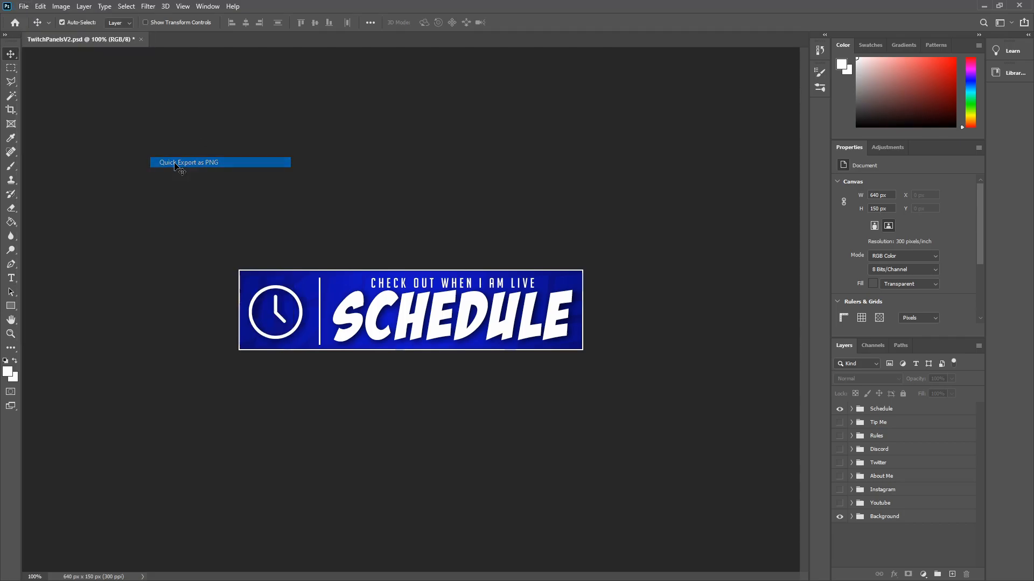
Create a new folder named TwitchPanelsYT on the Desktop while choosing the export location
left_click(53, 130)
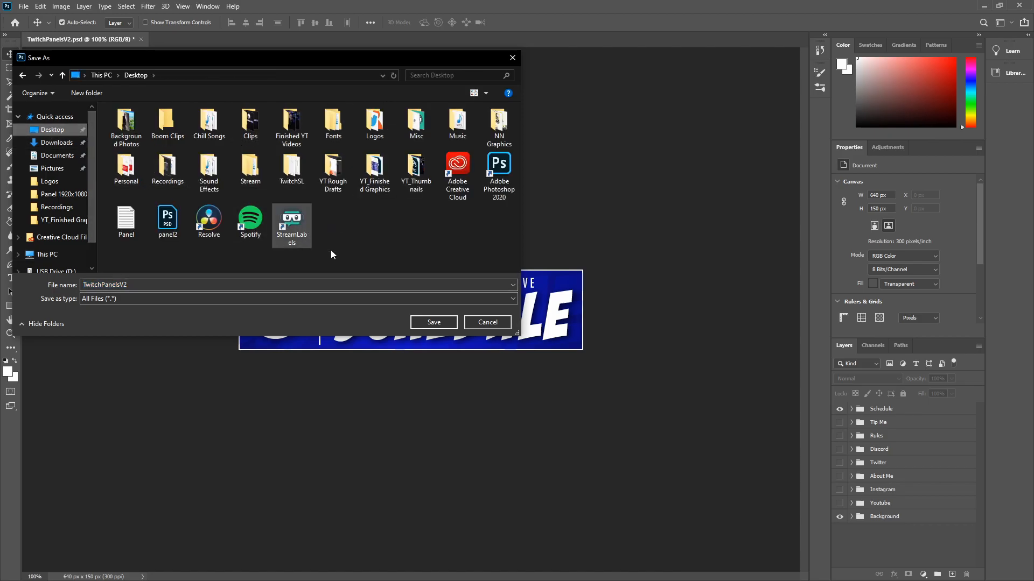
right_click(347, 232)
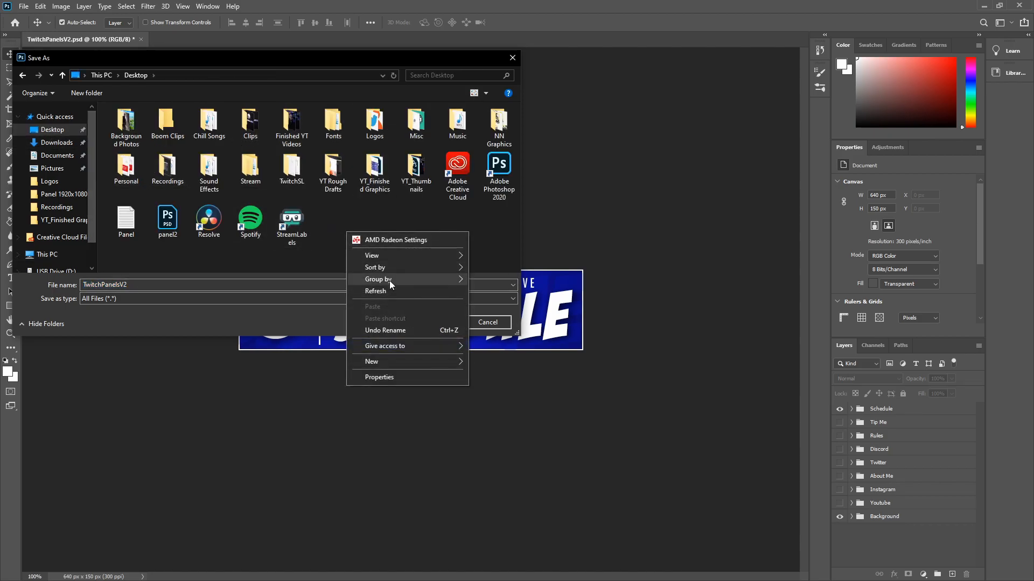
mouse_move(376, 362)
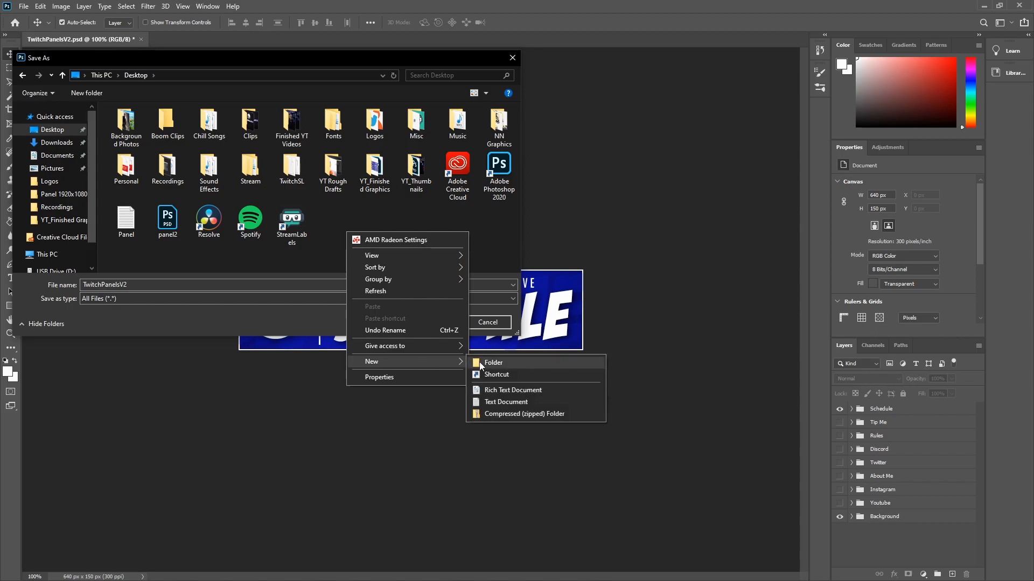
left_click(477, 363)
type("TwitchPa")
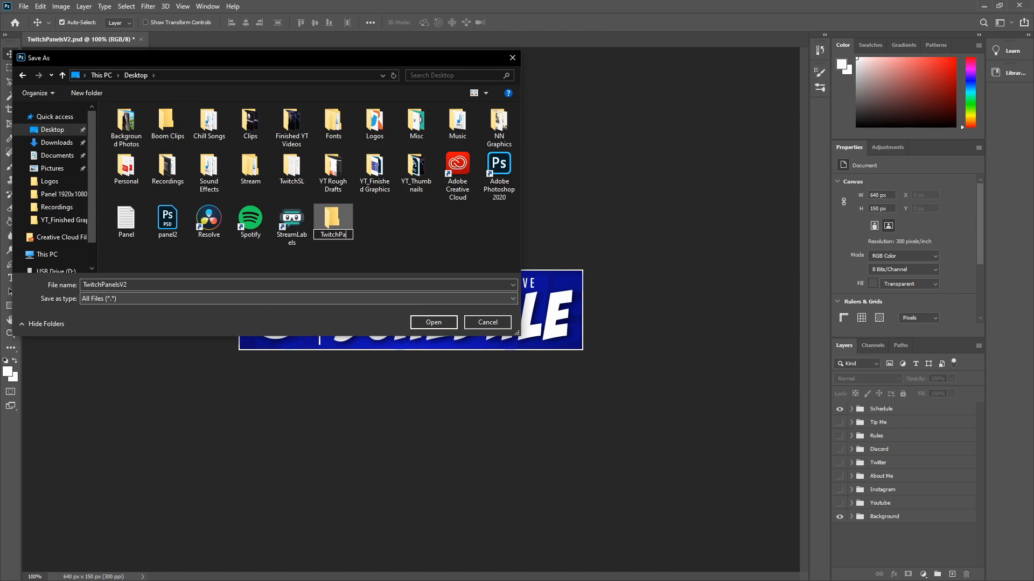
type("nelsYT")
left_click(469, 271)
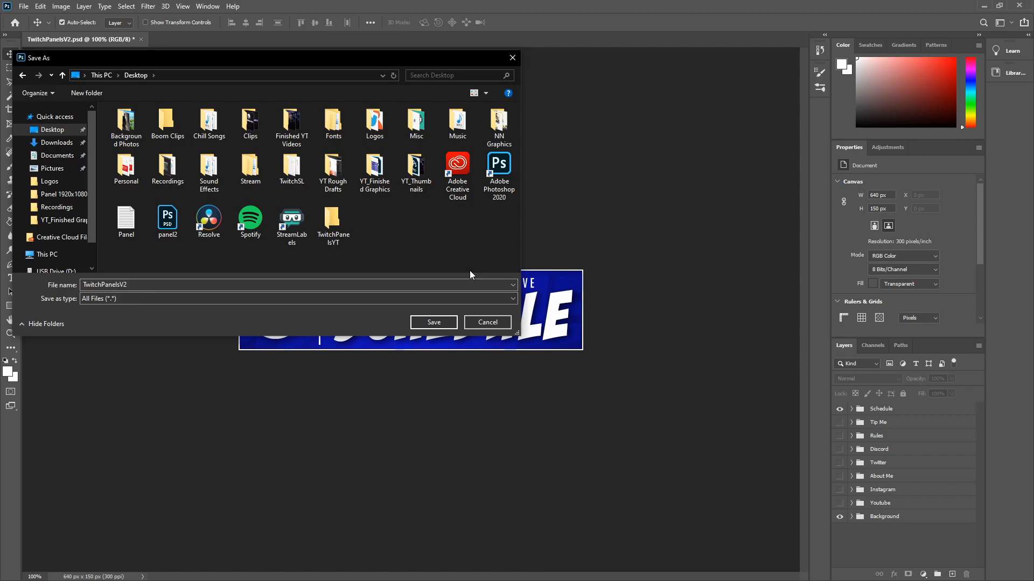
Save the schedule panel's PNG in the TwitchPanelsYT folder as ScheduleYT
double_click(337, 225)
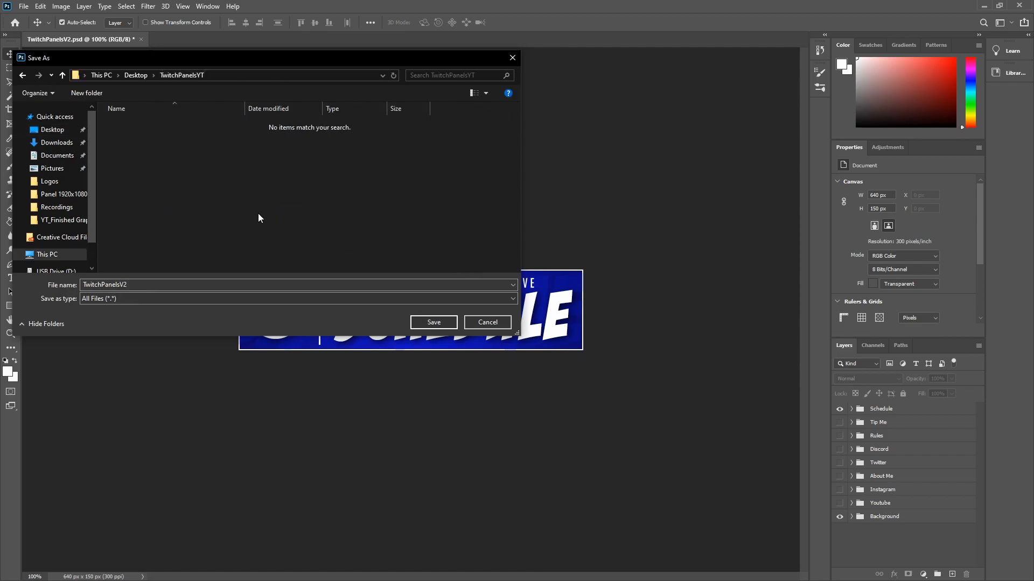
left_click_drag(156, 285, 66, 286)
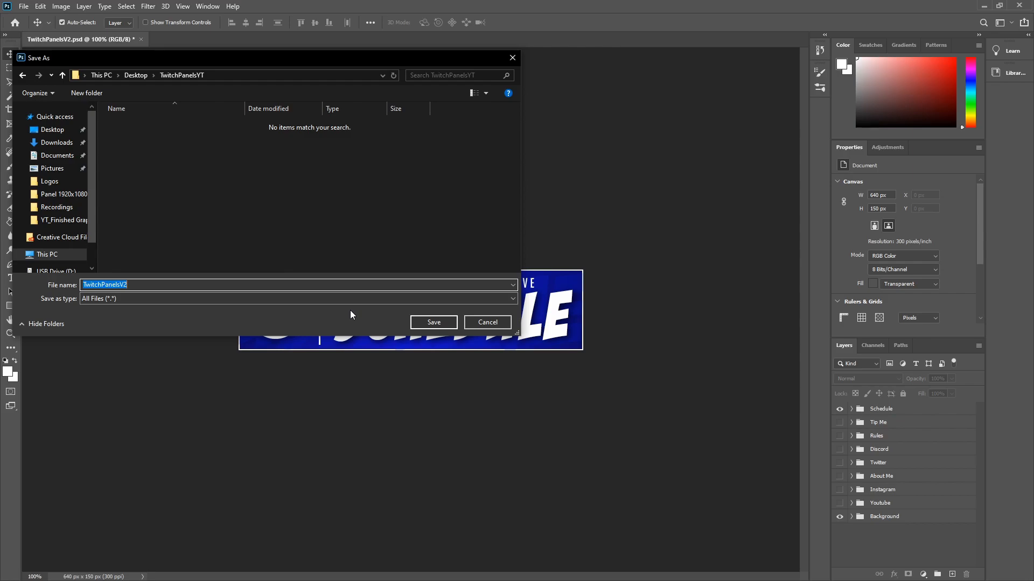
type("ScheduleYT")
key("Return")
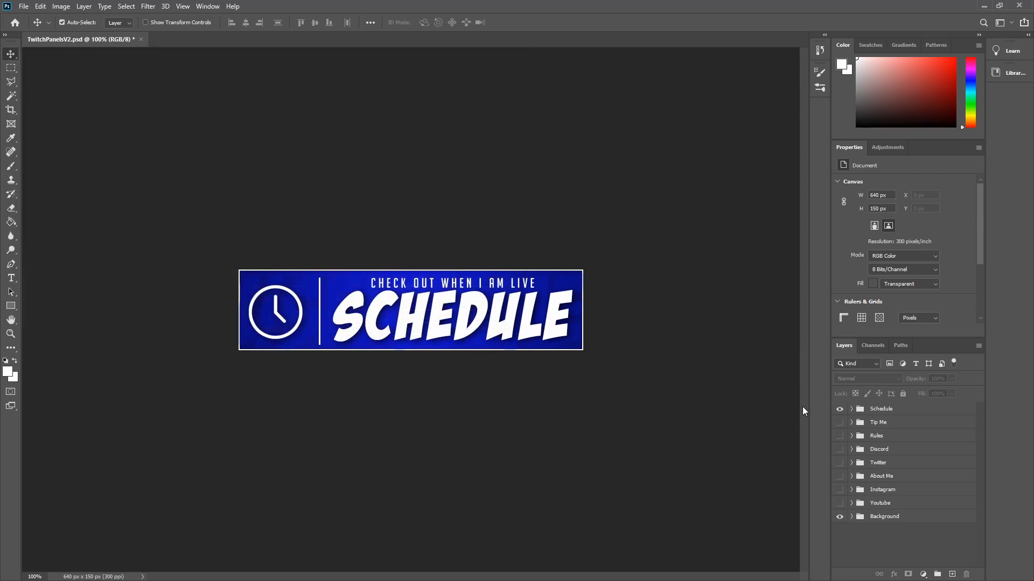
Show the Tip Me group instead of Schedule and quick-export the donate panel as a PNG named DonateYT in the TwitchPanelsYT folder
left_click(839, 409)
left_click(840, 422)
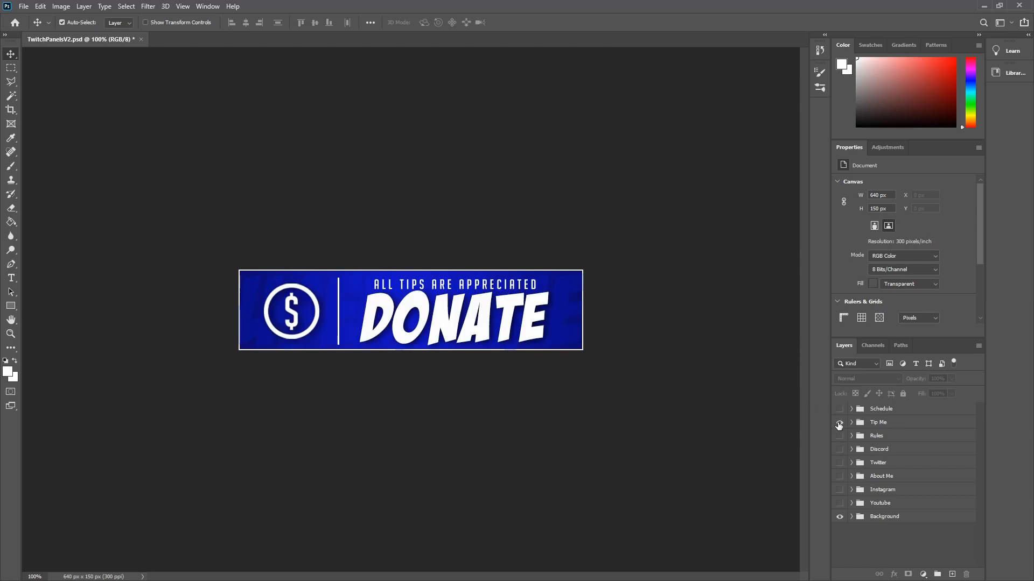
left_click(24, 7)
mouse_move(101, 167)
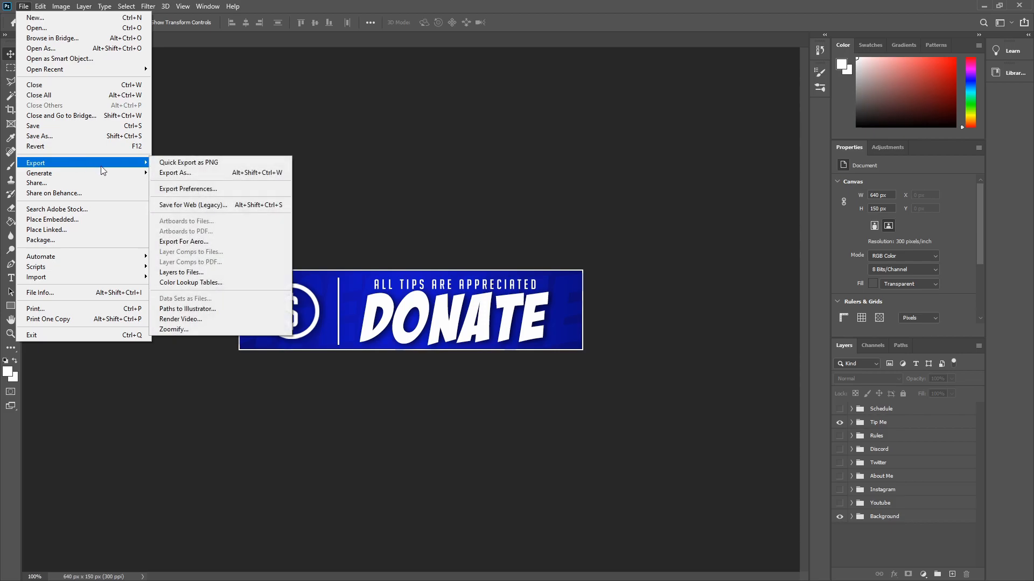
left_click(185, 163)
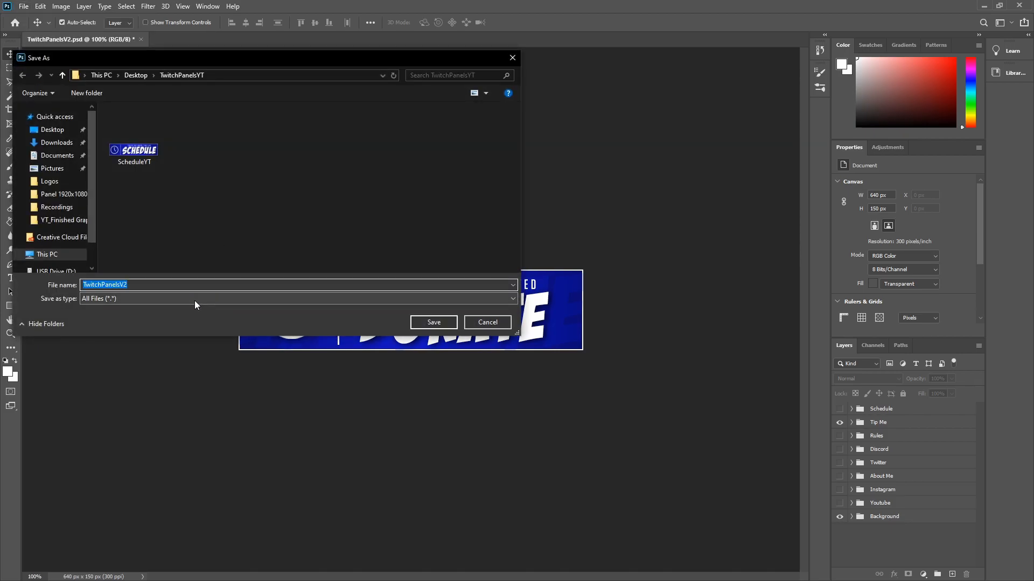
type("Domta")
key("BackSpace")
key("BackSpace")
key("BackSpace")
key("BackSpace")
type("nateYT")
left_click(437, 325)
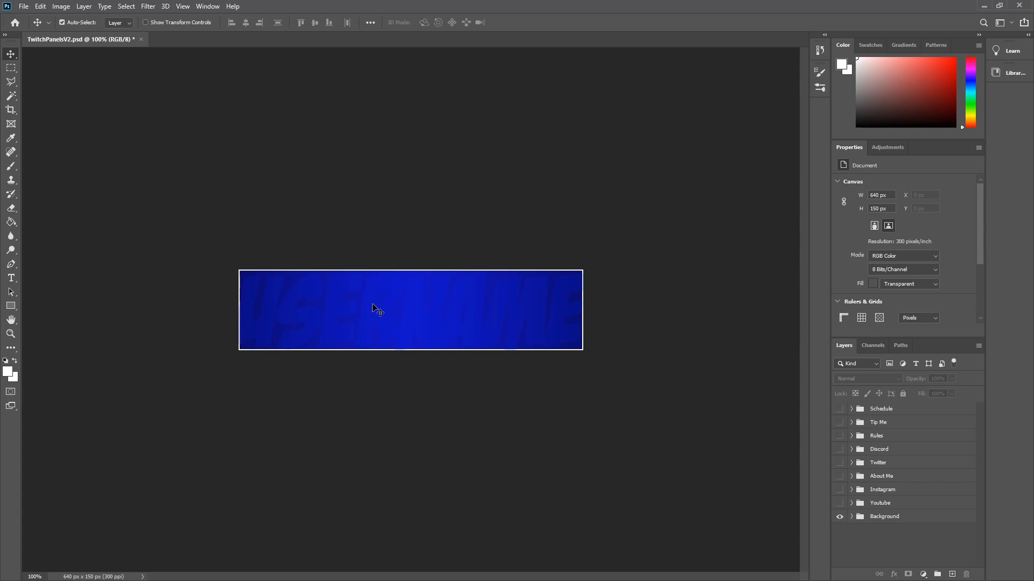
Make the Schedule group visible again over the blue background, leaving the other panel groups hidden
left_click(839, 411)
left_click(840, 411)
left_click(850, 412)
left_click(851, 410)
left_click(851, 410)
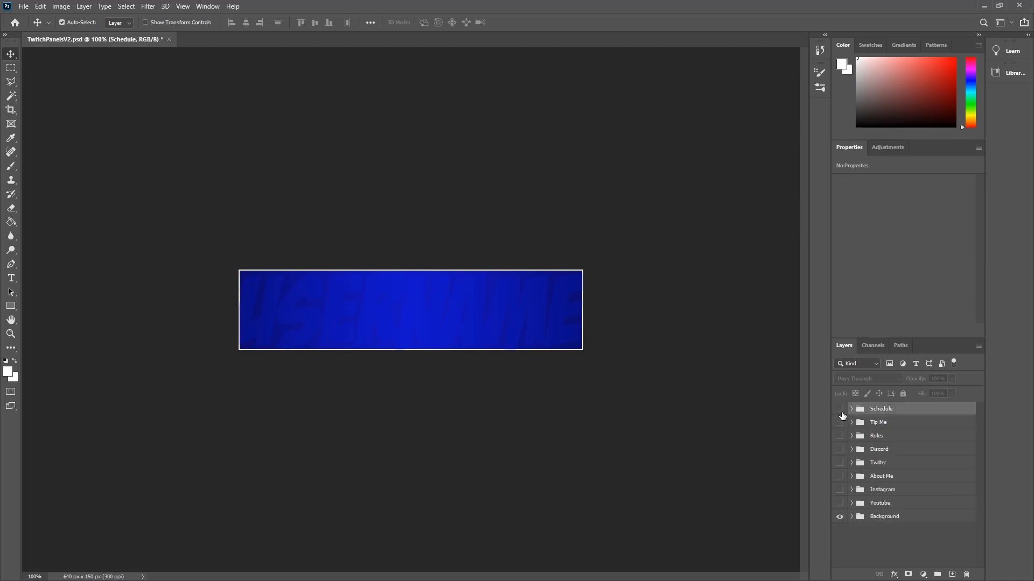
left_click(839, 409)
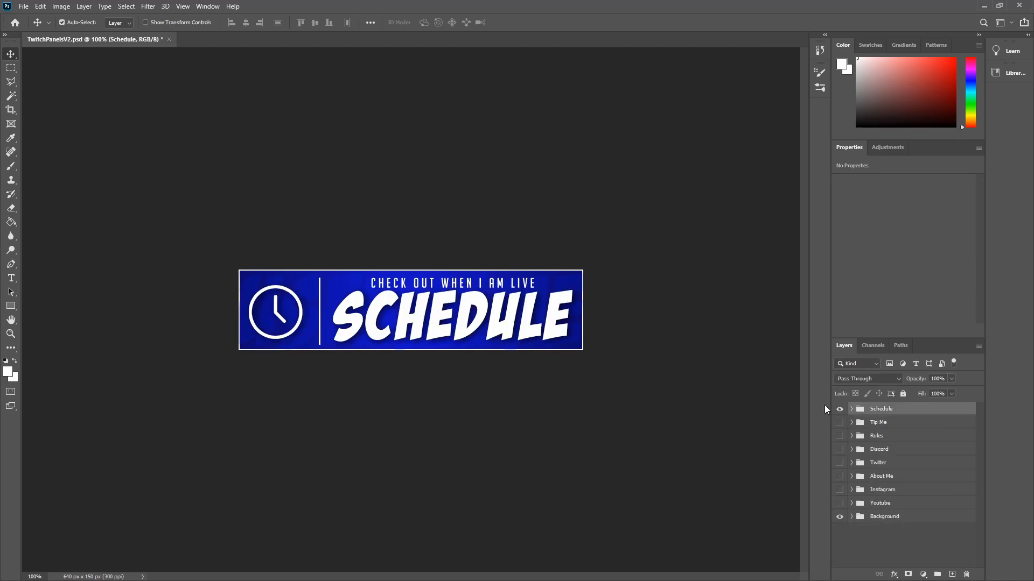
Save the layered document as a Photoshop file named TwitchPanelYT in the Desktop's TwitchPanelsYT folder, with Maximize Compatibility on
left_click(23, 6)
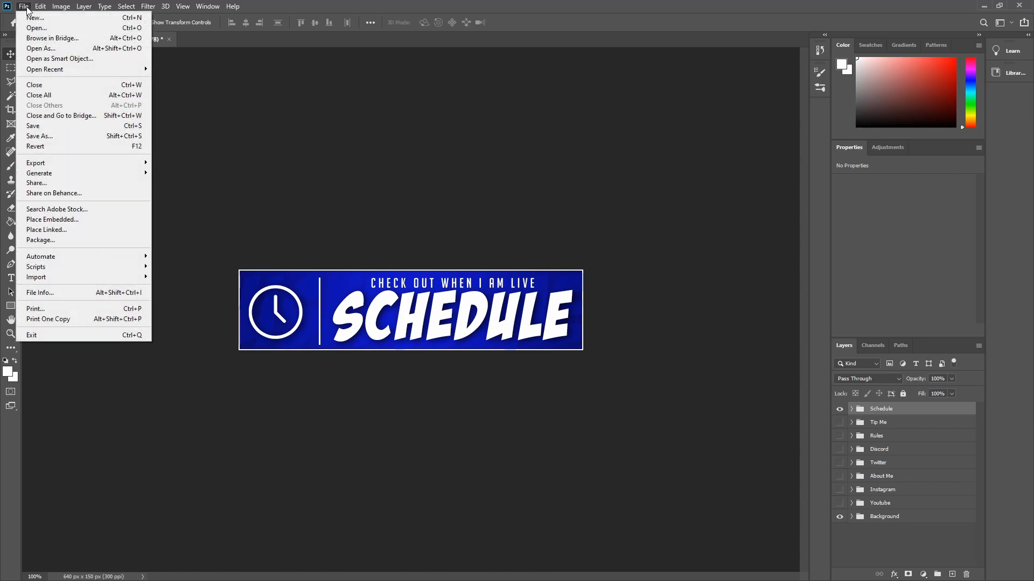
left_click(58, 136)
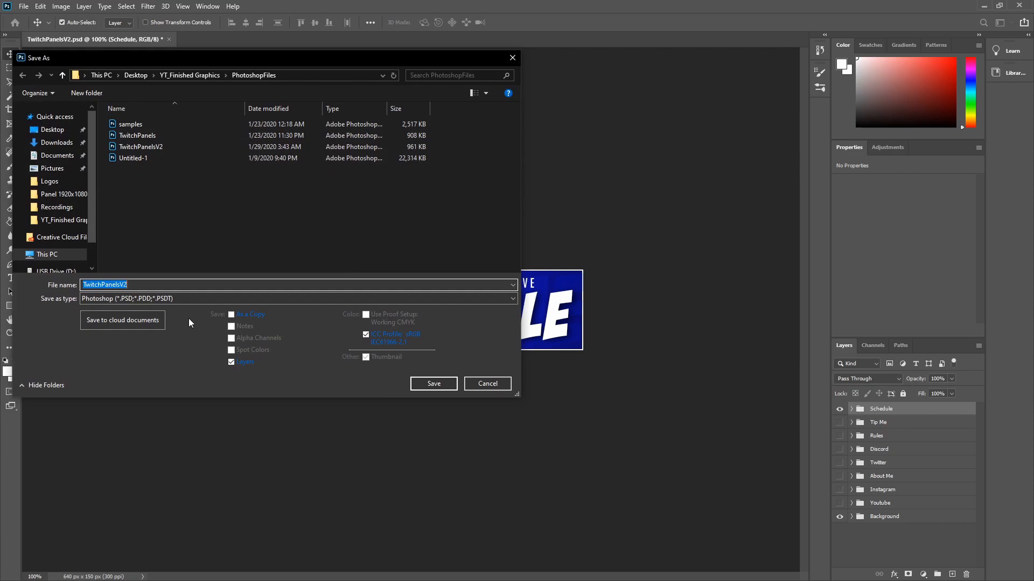
left_click(56, 134)
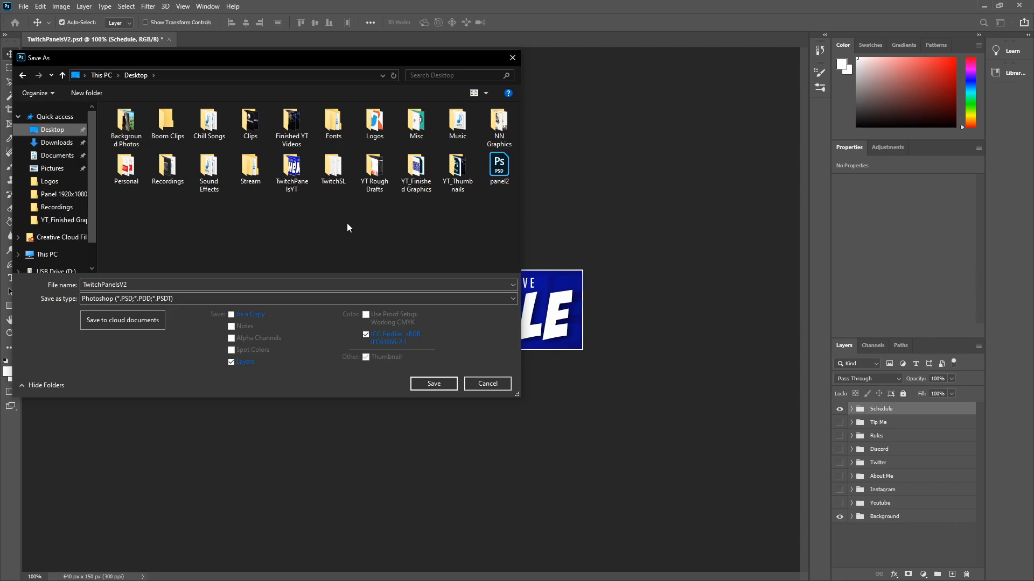
double_click(291, 171)
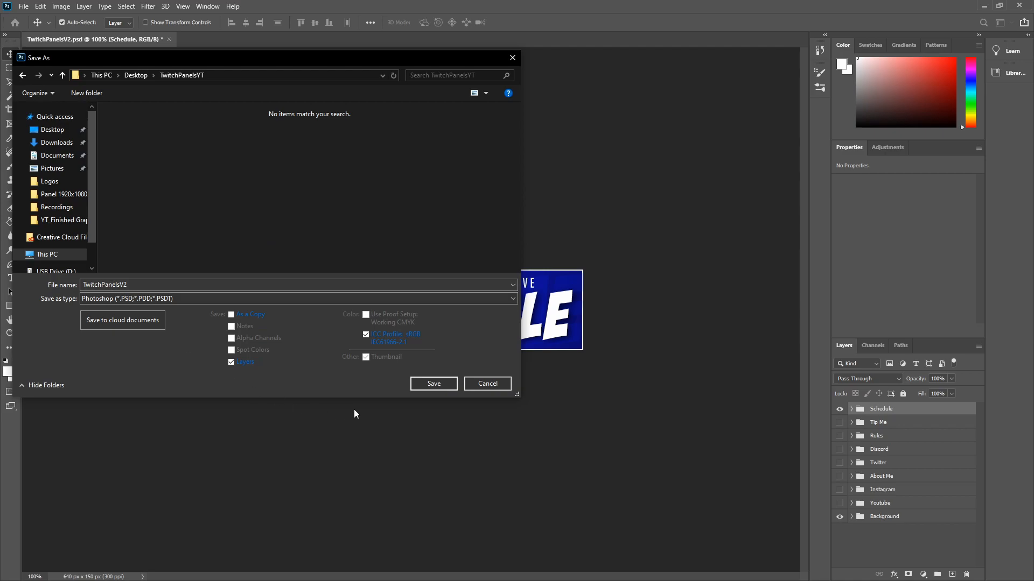
double_click(136, 286)
type("TwitchPanel")
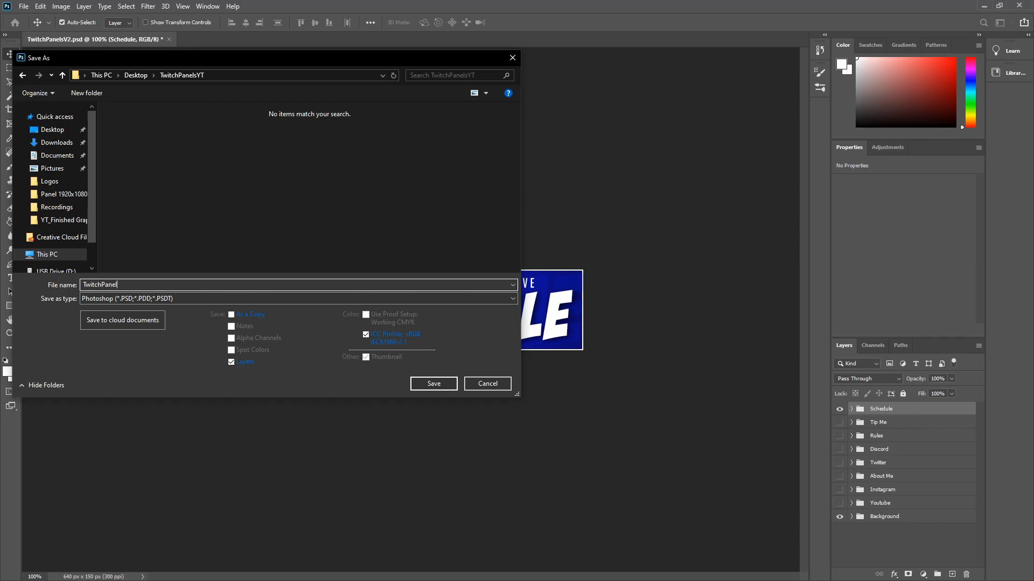
key("Return")
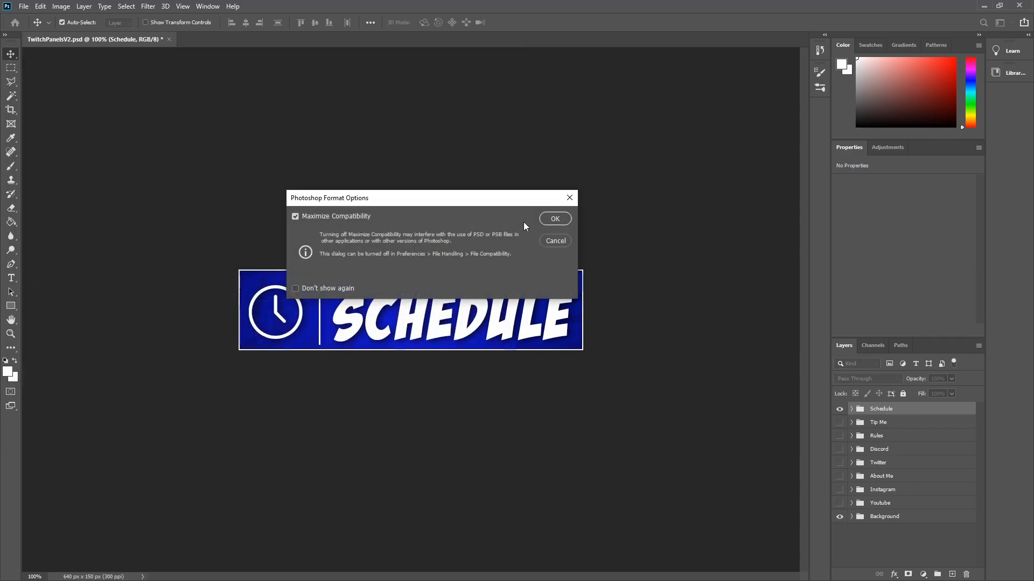
left_click(555, 219)
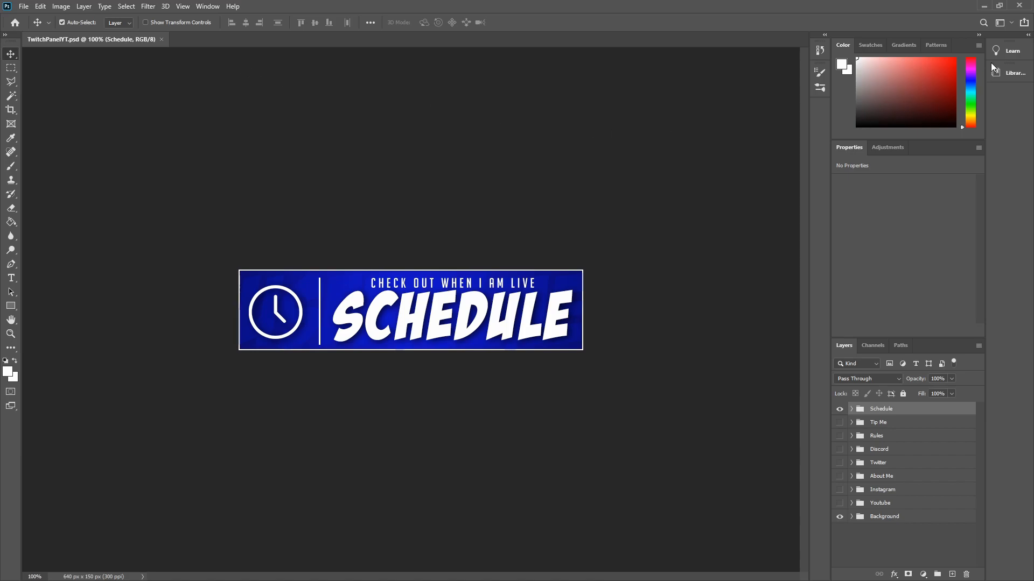
Close Photoshop and open the TwitchPanelsYT folder from the desktop to view the exported panel files
left_click(1019, 5)
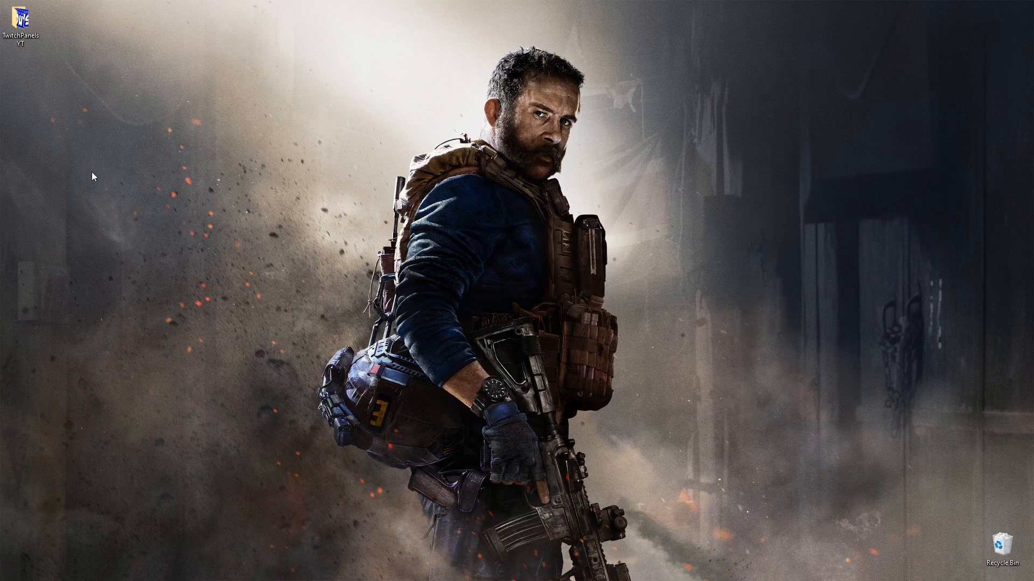
double_click(20, 21)
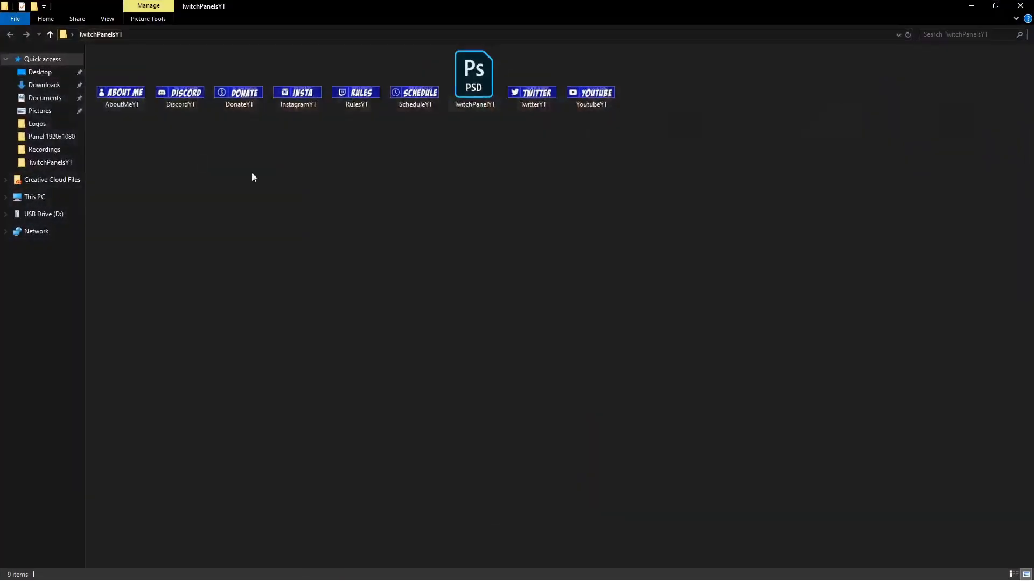